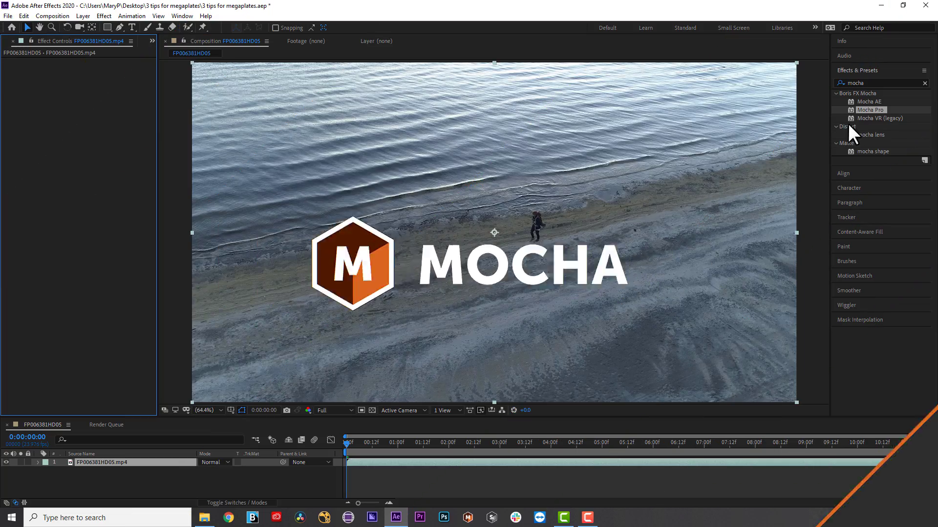
# - Apply the Mocha Pro effect to the drone beach footage layer
pyautogui.moveTo(871, 109)
pyautogui.mouseDown()
pyautogui.moveTo(38, 136)
pyautogui.moveTo(73, 144)
pyautogui.mouseUp()
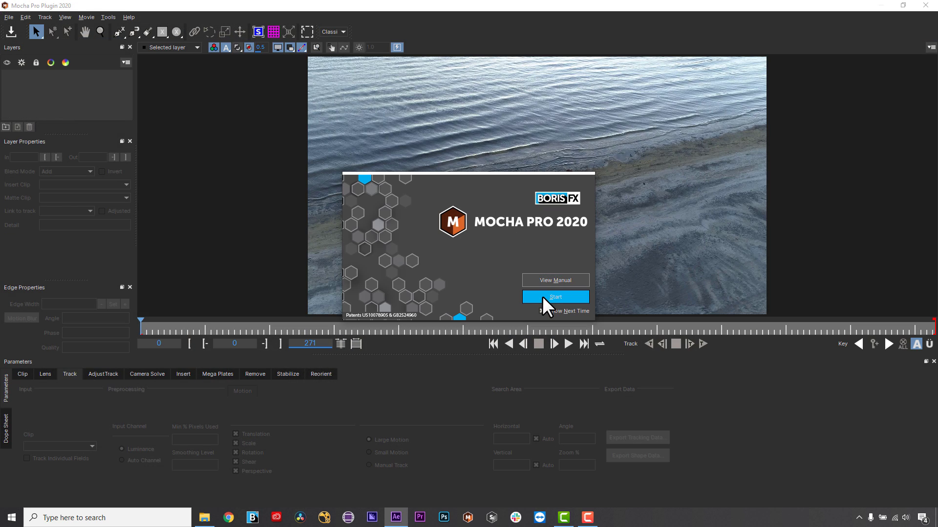
# - Outline the sand below the shoreline with a closed X-Spline shape extending past the frame
pyautogui.click(543, 295)
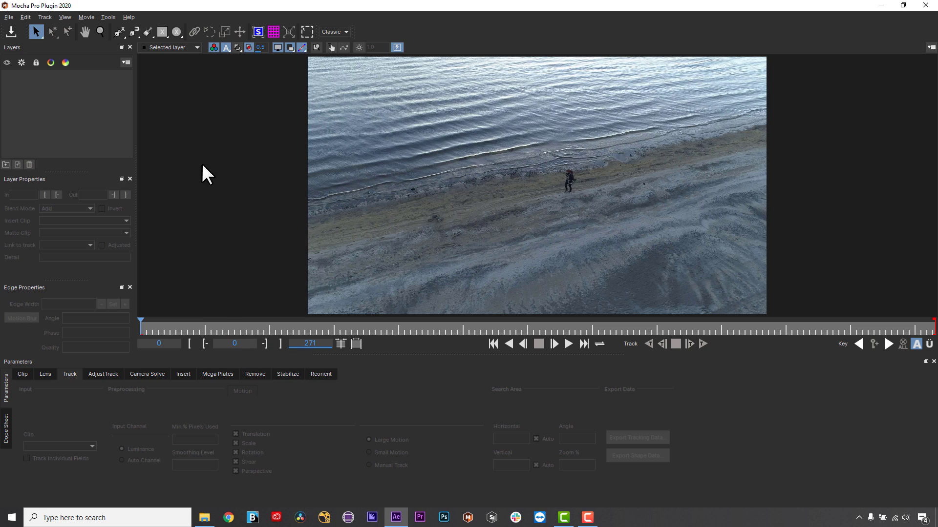
pyautogui.click(120, 32)
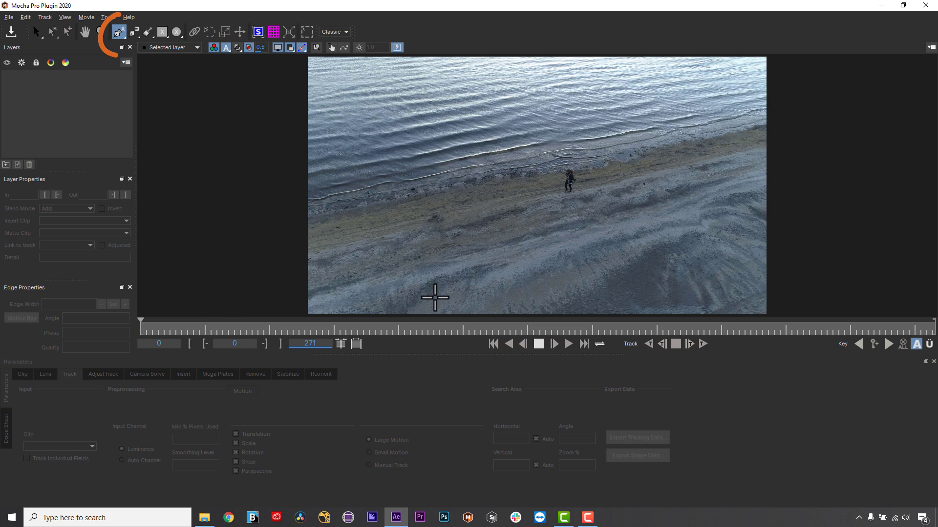
pyautogui.click(435, 297)
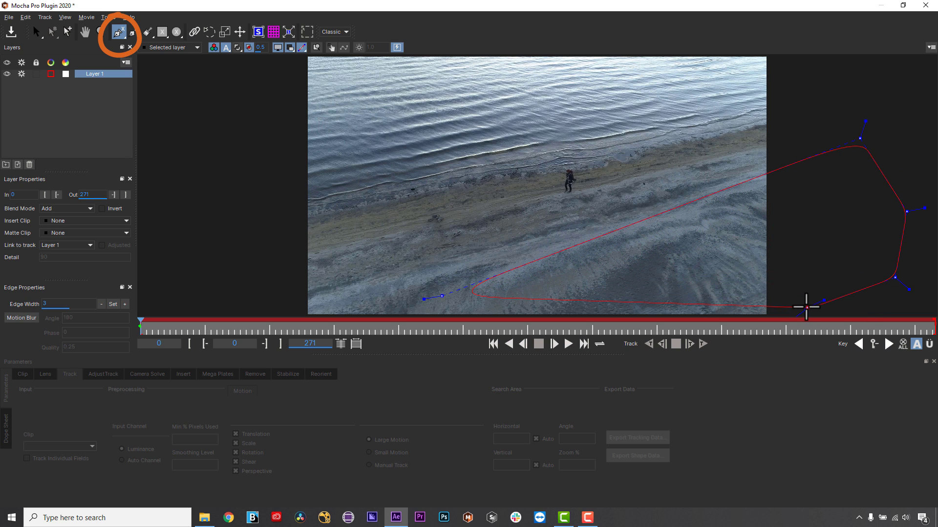
pyautogui.middleClick(806, 304)
pyautogui.click(722, 253)
pyautogui.click(499, 264)
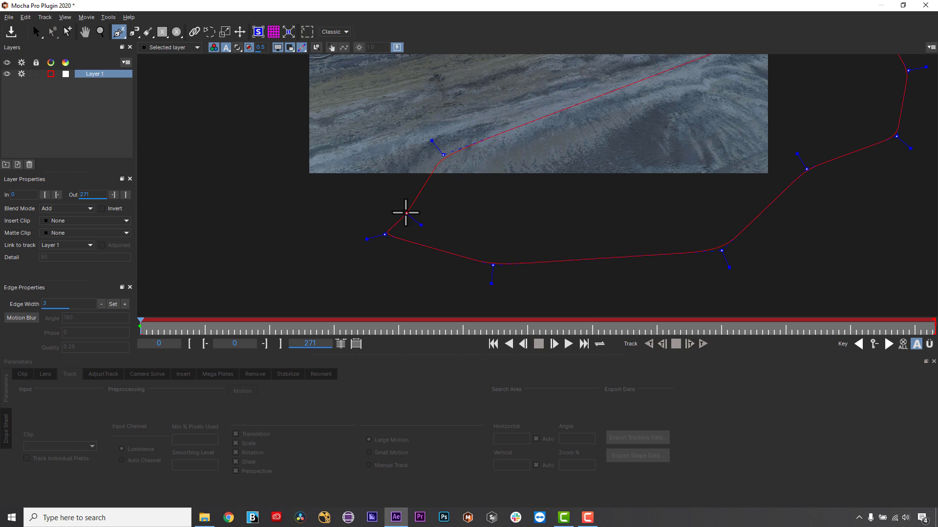
pyautogui.click(506, 158)
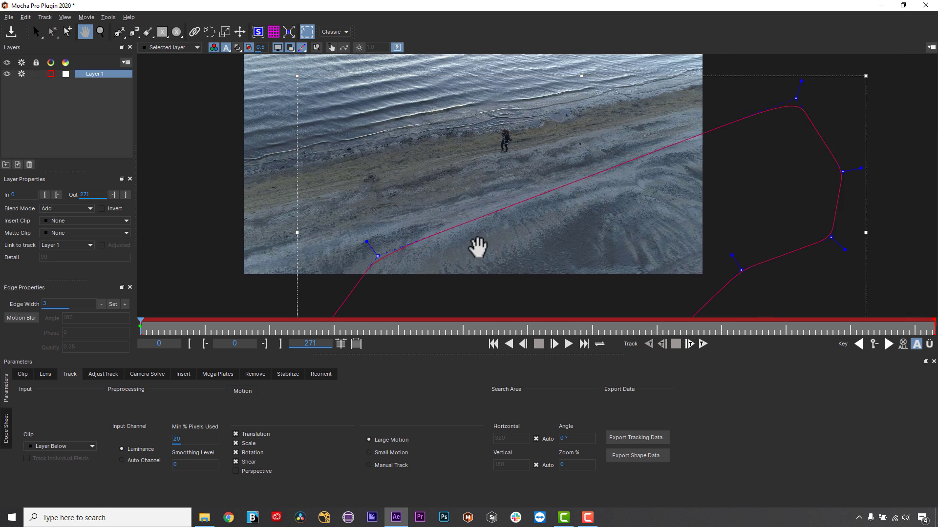
pyautogui.moveTo(476, 146)
pyautogui.mouseDown()
pyautogui.moveTo(570, 245)
pyautogui.moveTo(570, 235)
pyautogui.mouseUp()
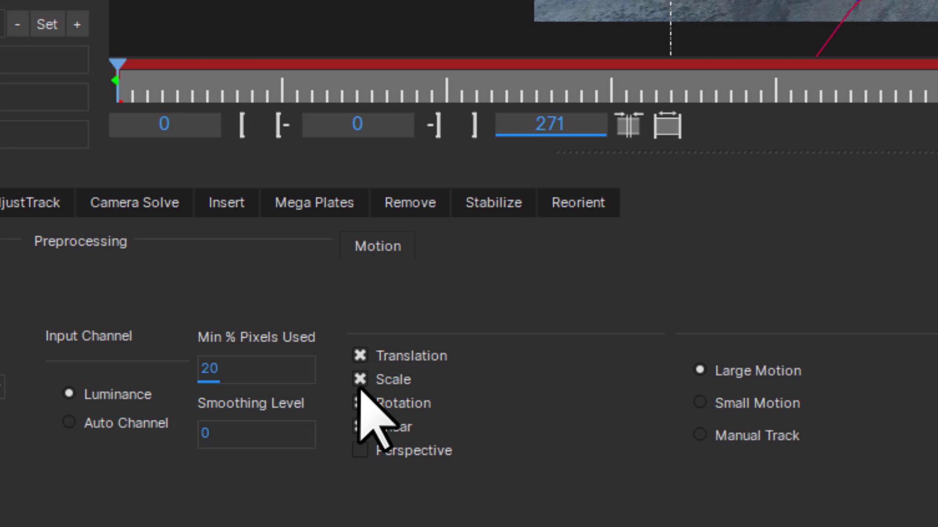
# - Track Layer 1 forward with scale, rotation, shear and perspective at 100% minimum pixels used
pyautogui.click(360, 379)
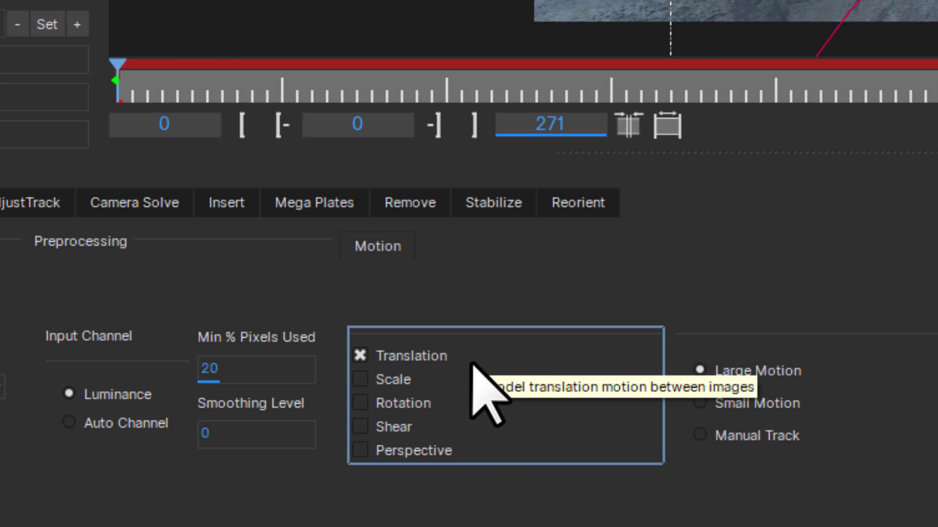
pyautogui.click(360, 380)
pyautogui.click(360, 403)
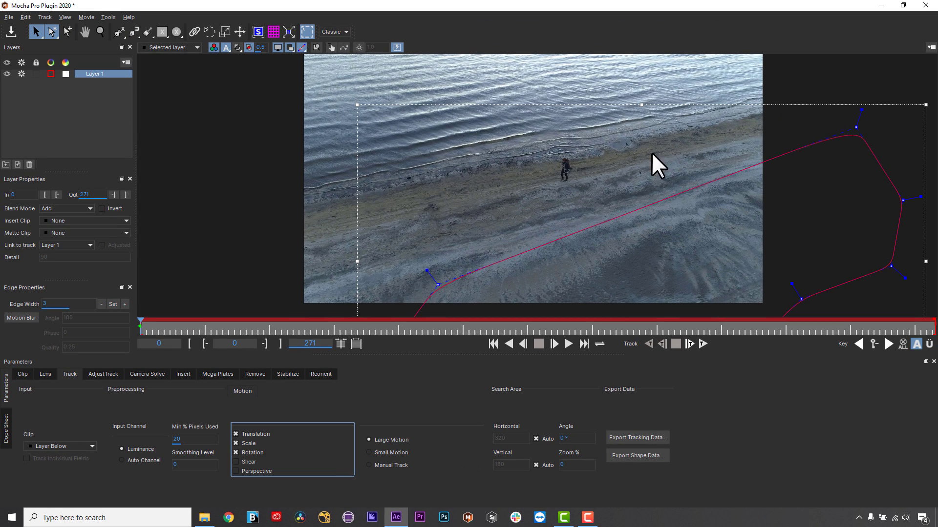
pyautogui.click(237, 462)
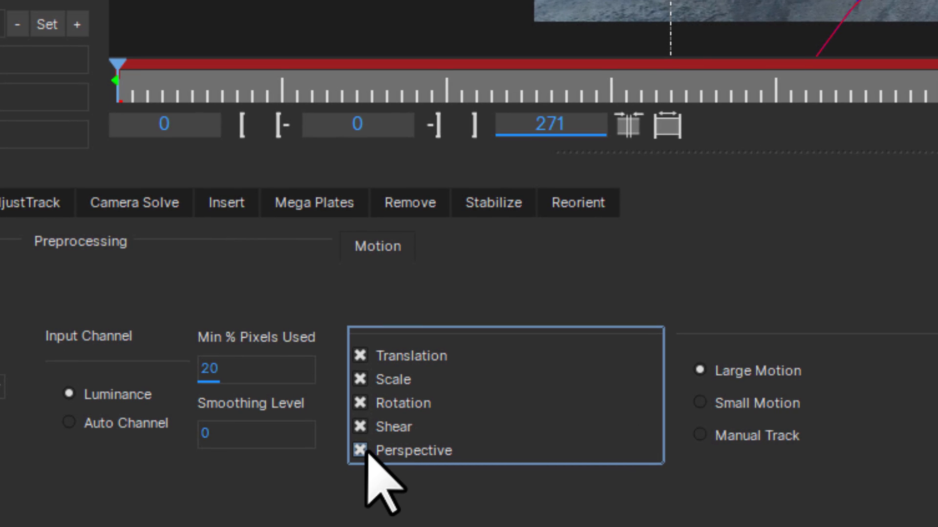
pyautogui.moveTo(272, 370)
pyautogui.mouseDown()
pyautogui.moveTo(377, 432)
pyautogui.moveTo(157, 230)
pyautogui.mouseUp()
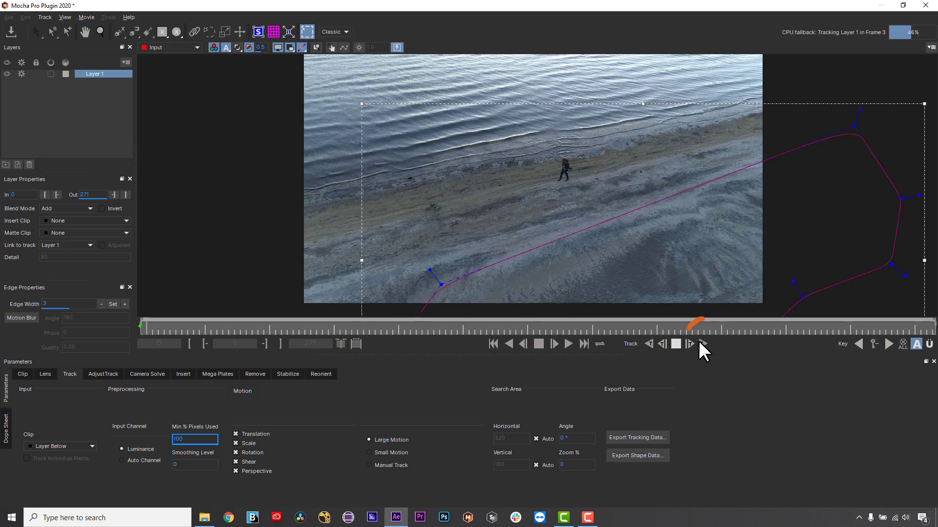
pyautogui.click(703, 344)
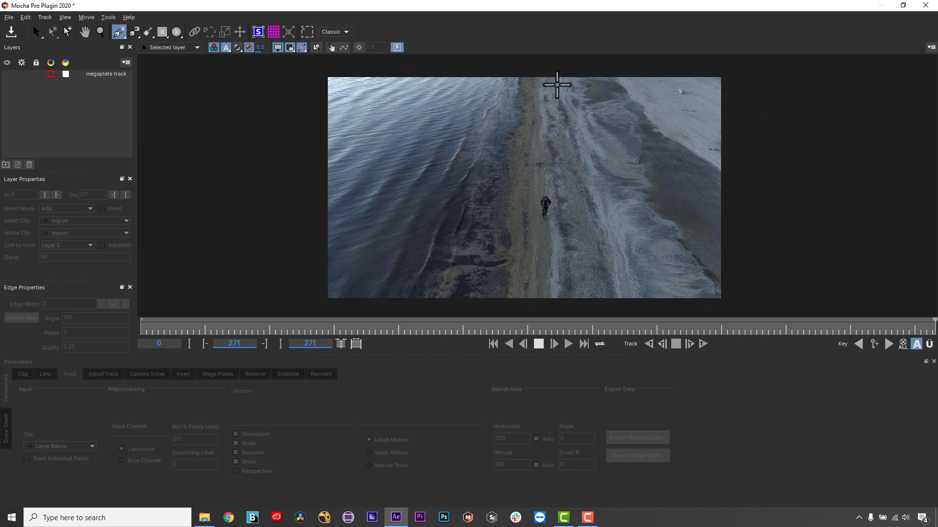
# - Draw a new shape over the beach strip and rename its layer to megaplate
pyautogui.click(527, 71)
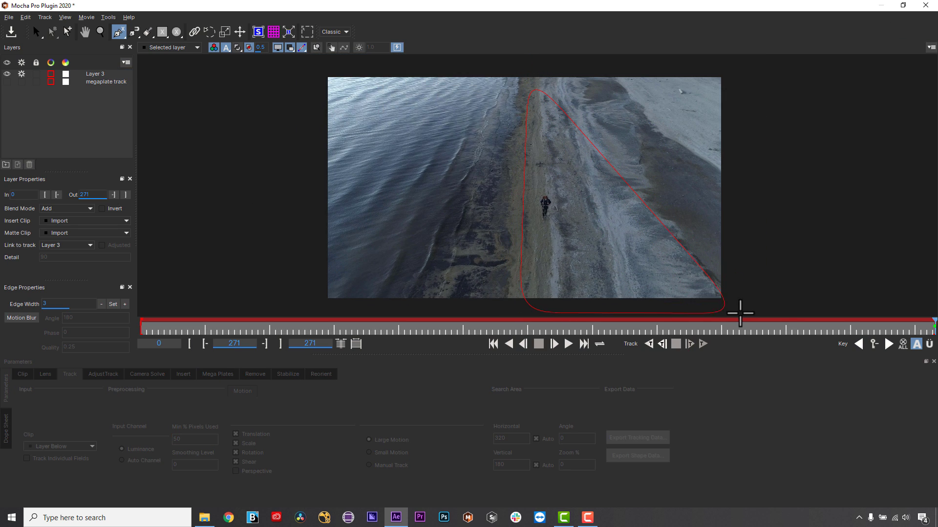
pyautogui.rightClick(619, 62)
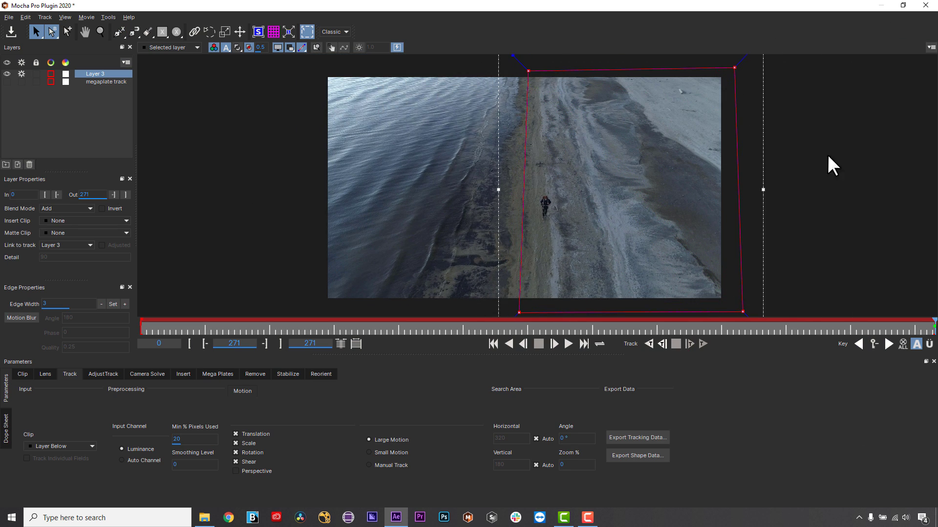
pyautogui.doubleClick(96, 74)
pyautogui.write('megaplate')
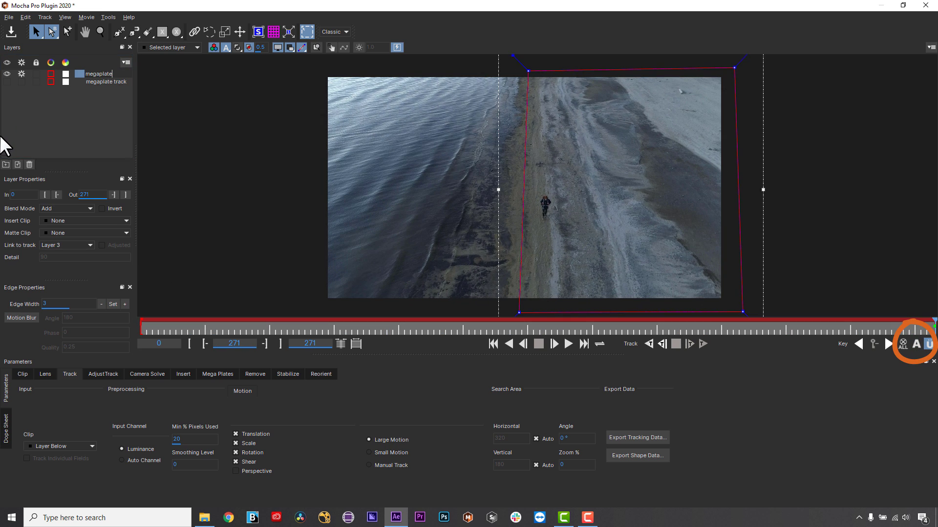
# - Link the megaplate layer to the megaplate track data
pyautogui.click(70, 246)
pyautogui.click(68, 270)
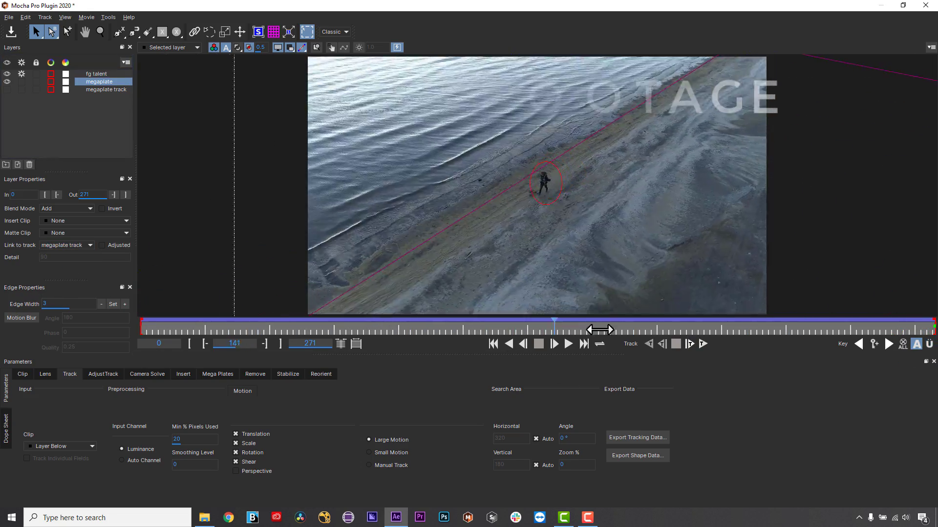
pyautogui.moveTo(599, 329); pyautogui.dragTo(765, 329)
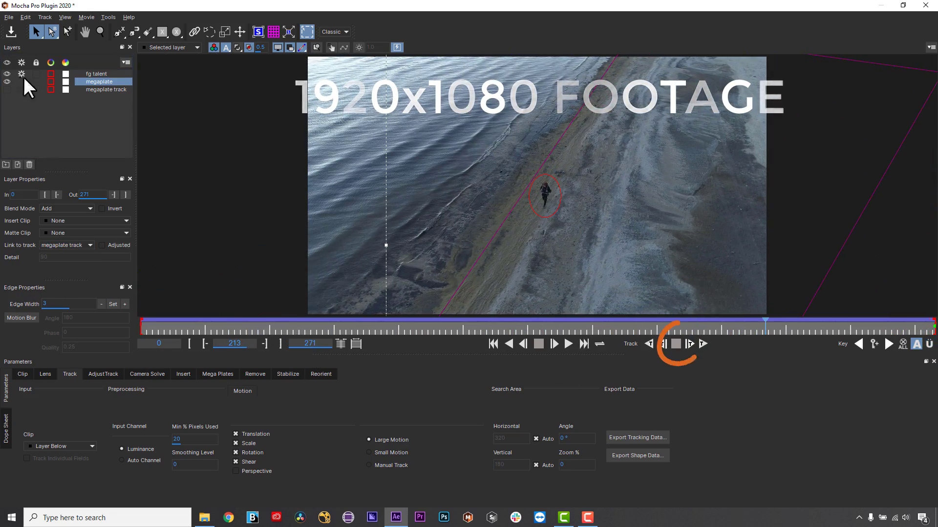
# - Render and save the MegaCleanplate_Input mega plate, then view the tracked clip with planar surface
pyautogui.click(218, 374)
pyautogui.click(674, 343)
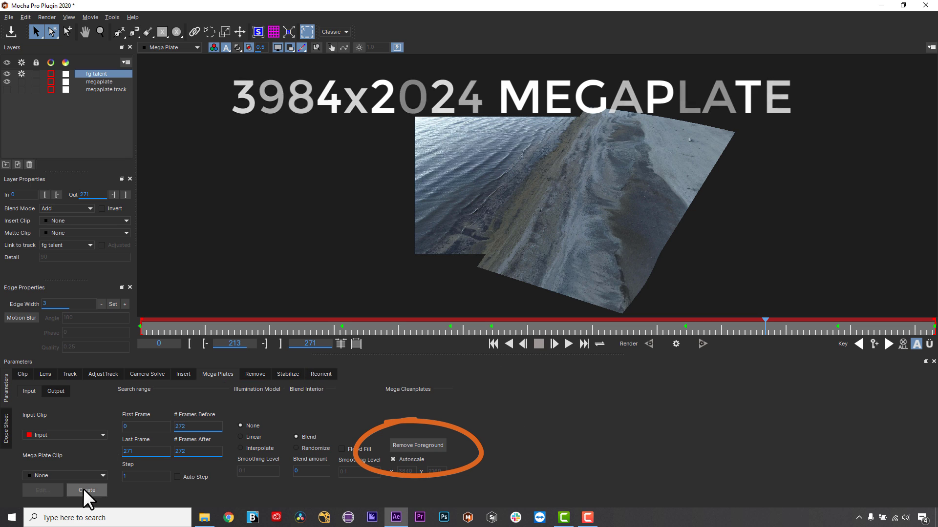
pyautogui.click(83, 488)
pyautogui.doubleClick(137, 92)
pyautogui.click(577, 439)
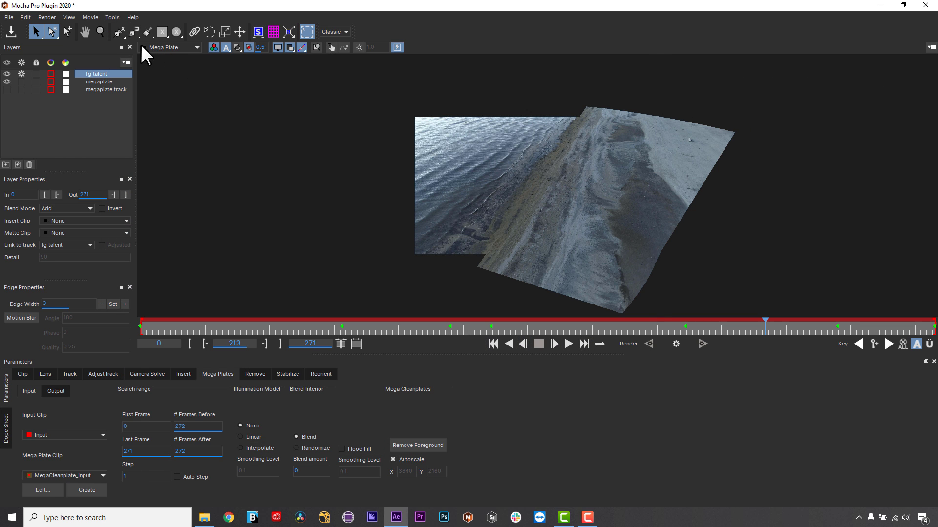
pyautogui.click(173, 47)
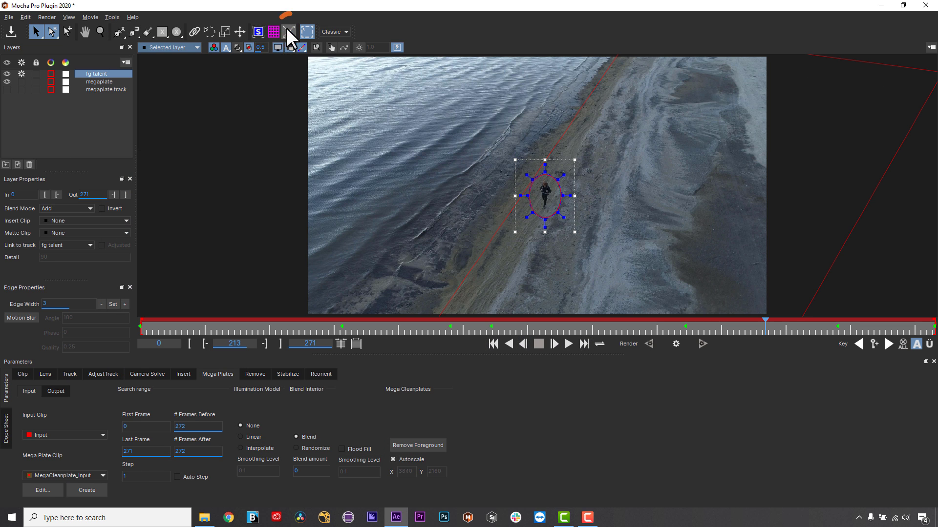
pyautogui.click(288, 32)
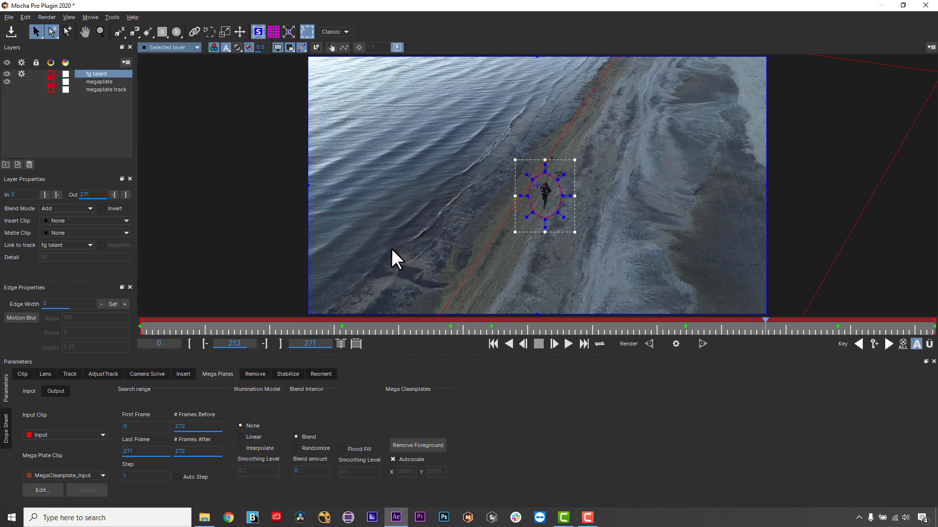
# - Import the MegaCleanplate TIFF from '3 tips for megaplates' with premultiplied alpha
pyautogui.click(928, 8)
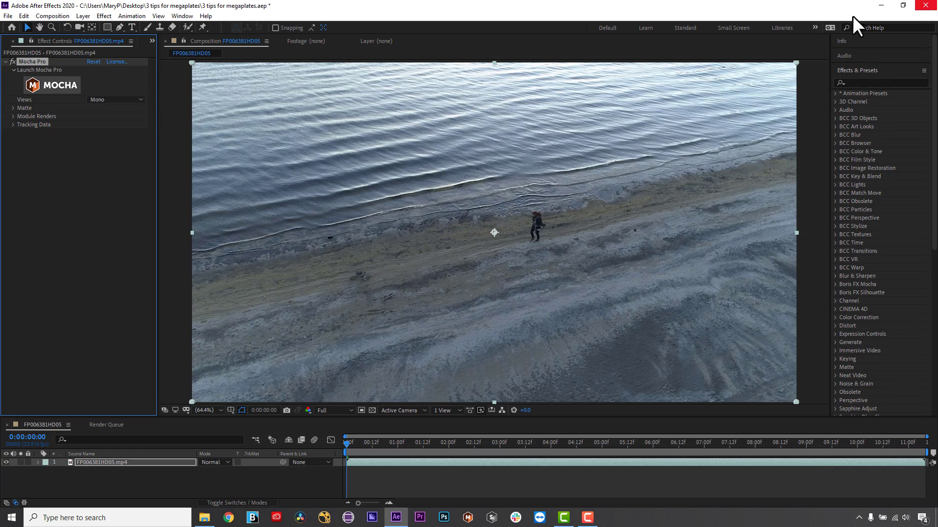
pyautogui.click(154, 40)
pyautogui.rightClick(54, 169)
pyautogui.click(210, 222)
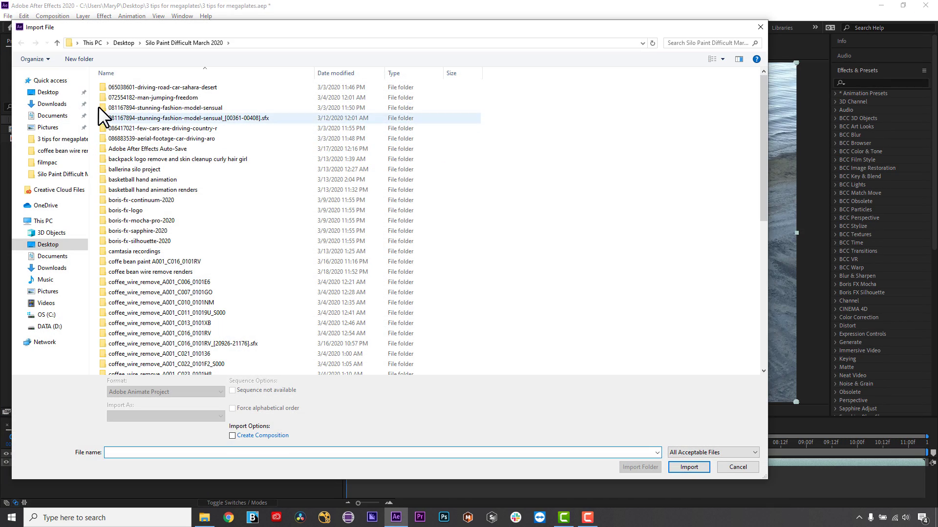
pyautogui.click(66, 93)
pyautogui.doubleClick(133, 99)
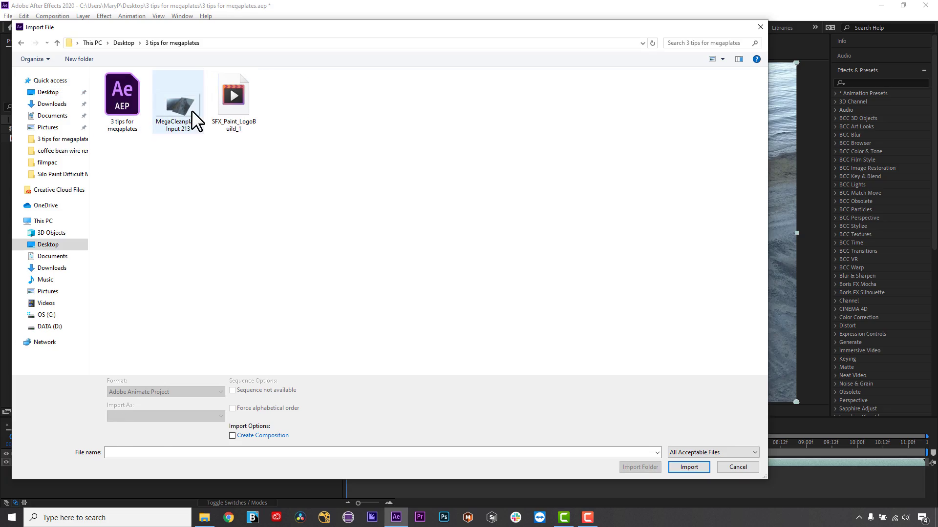
pyautogui.click(178, 103)
pyautogui.click(689, 467)
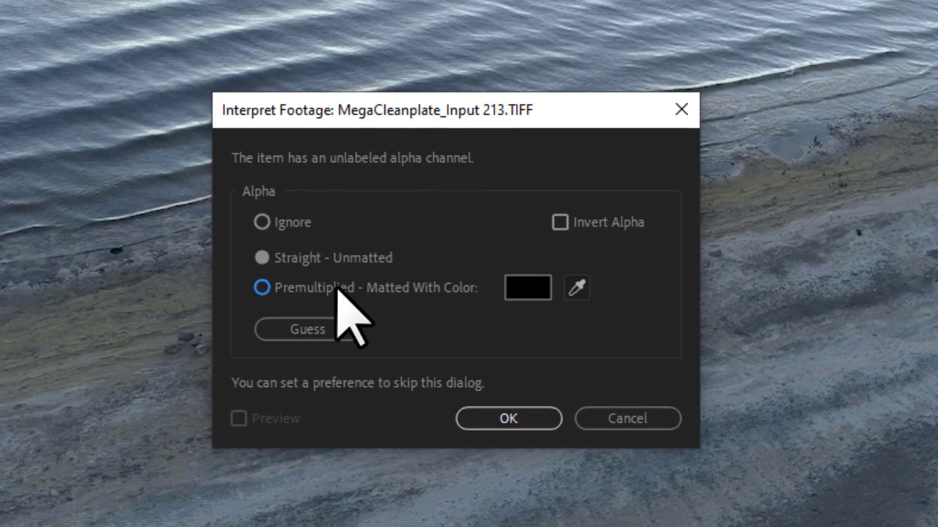
pyautogui.click(253, 283)
pyautogui.click(498, 387)
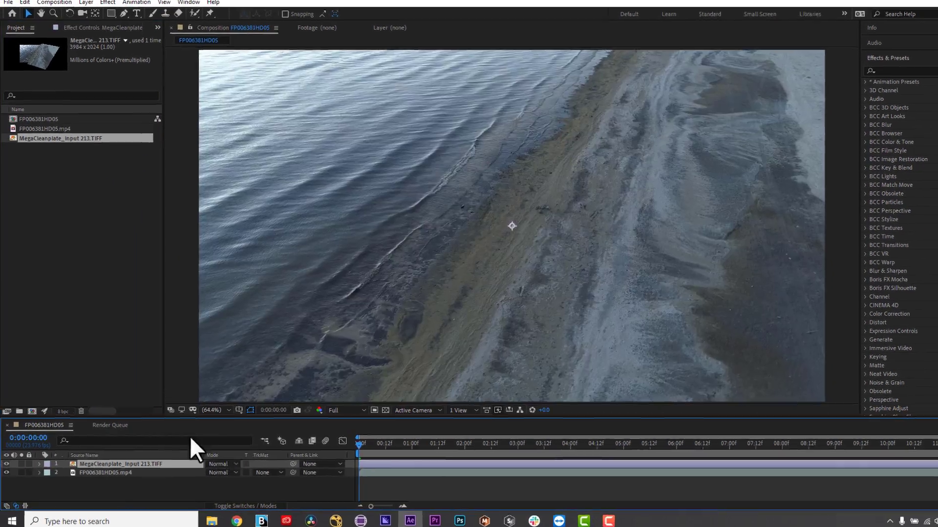
# - Add the mega plate TIFF to the timeline and pre-compose it as 'paint megaplate'
pyautogui.moveTo(64, 150); pyautogui.dragTo(103, 460)
pyautogui.rightClick(103, 463)
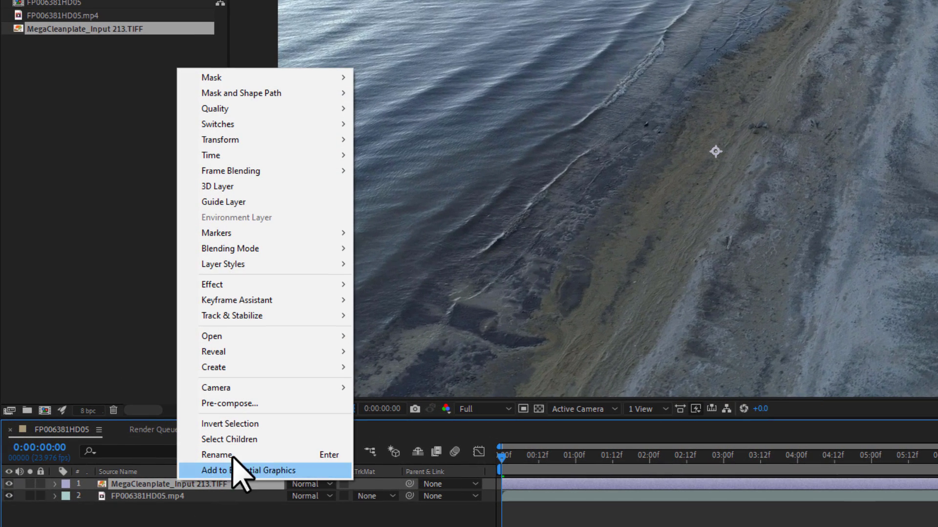
pyautogui.click(229, 403)
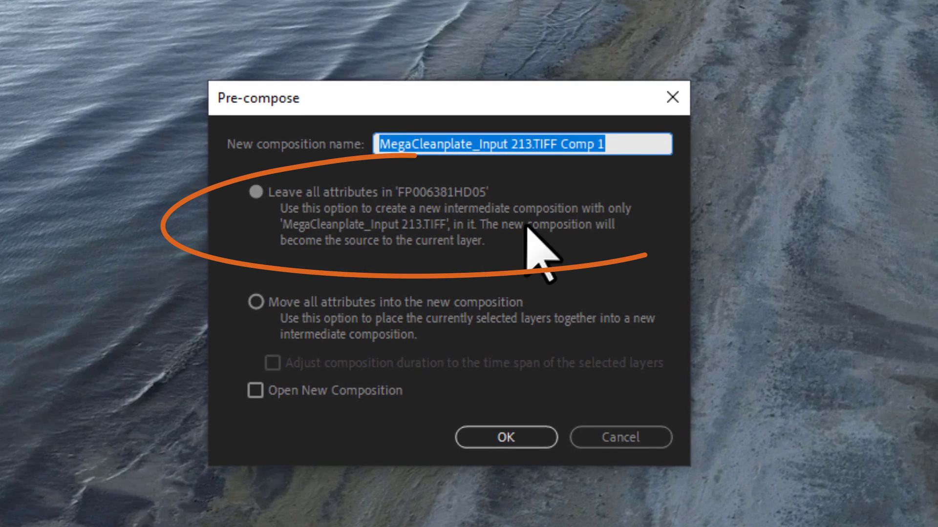
pyautogui.write('pai')
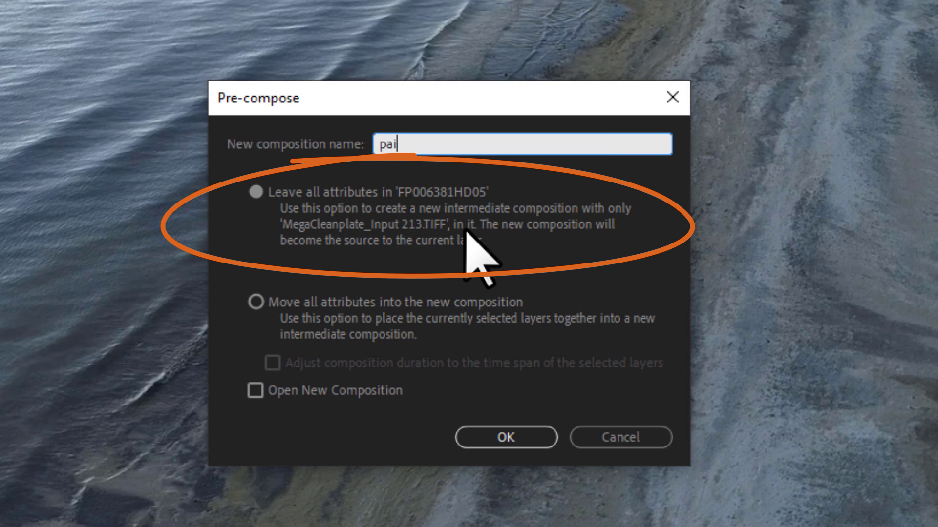
pyautogui.write(' megaplate')
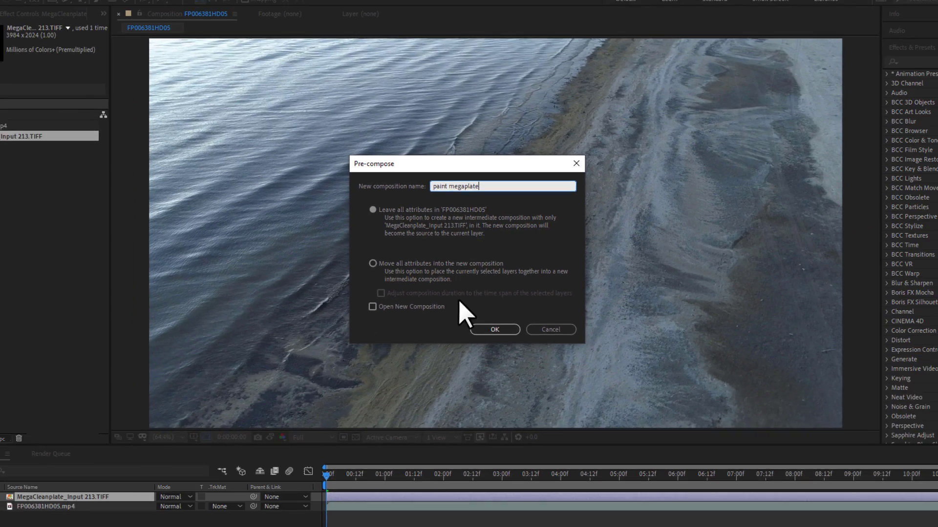
pyautogui.click(477, 311)
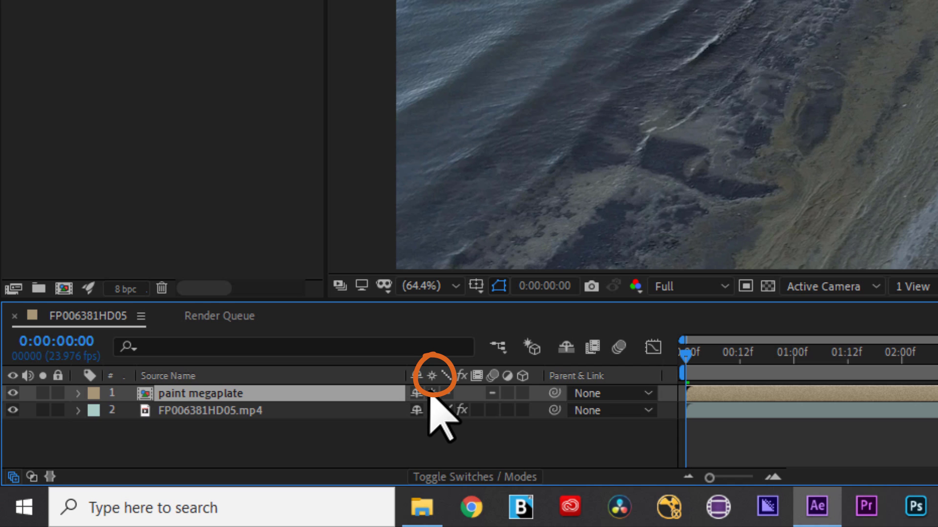
# - Collapse transformations on paint megaplate and create Mocha track data from the tracked layer
pyautogui.click(432, 394)
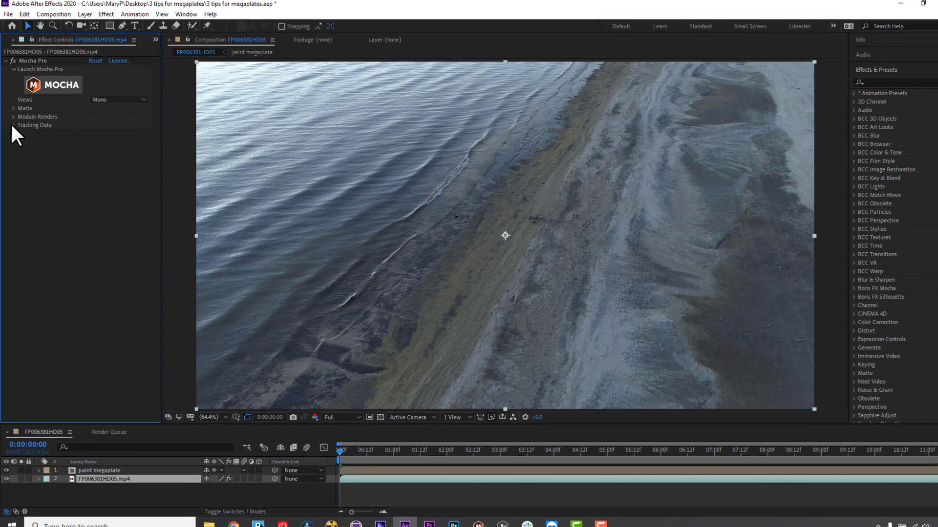
pyautogui.click(13, 125)
pyautogui.click(121, 133)
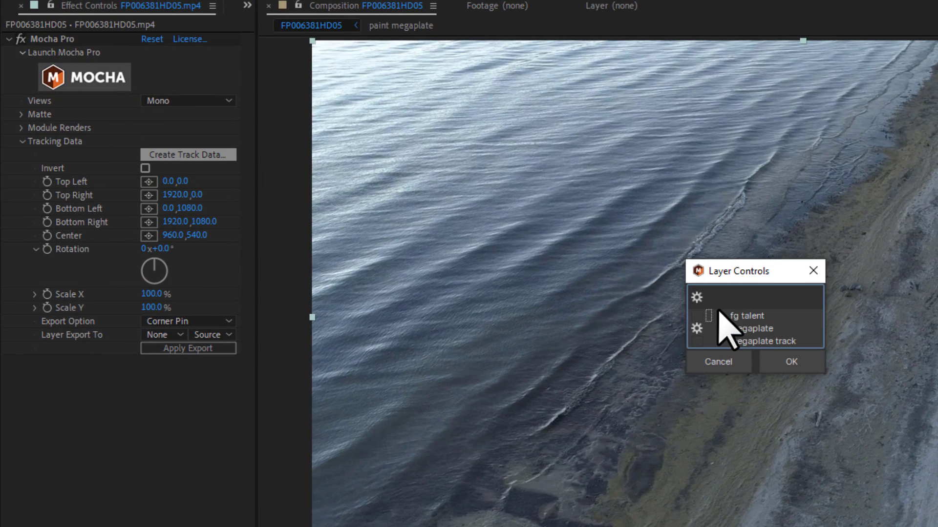
pyautogui.click(747, 328)
pyautogui.click(790, 361)
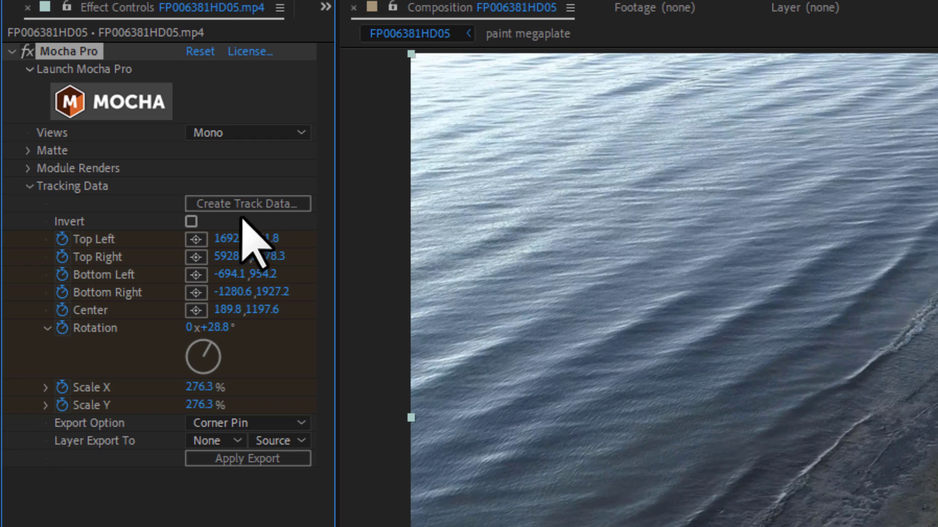
# - Export the track as CC Power Pin onto paint megaplate and play back to check
pyautogui.click(242, 424)
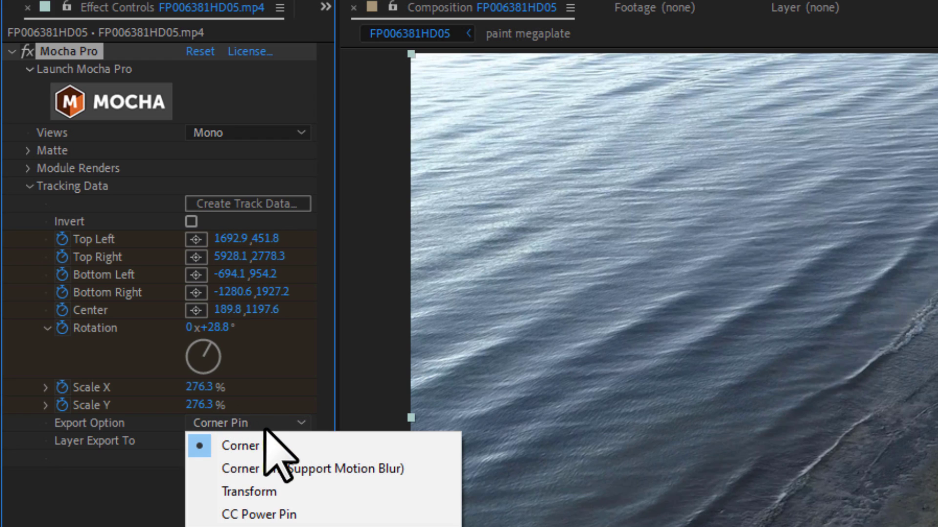
pyautogui.click(259, 514)
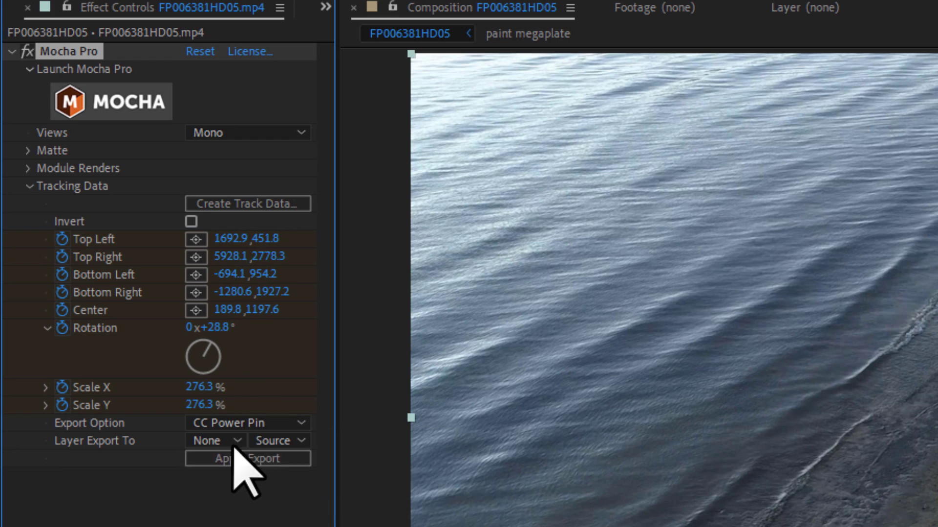
pyautogui.click(217, 442)
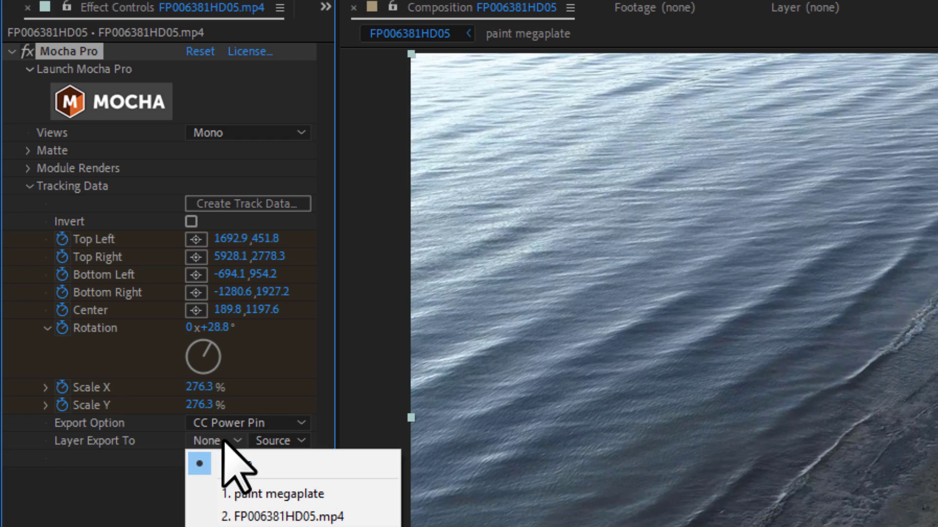
pyautogui.click(261, 495)
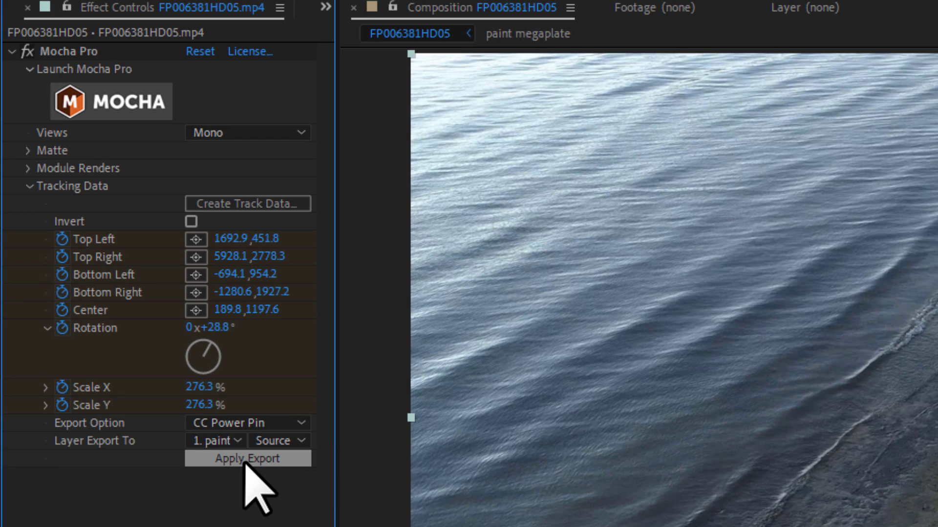
pyautogui.click(248, 459)
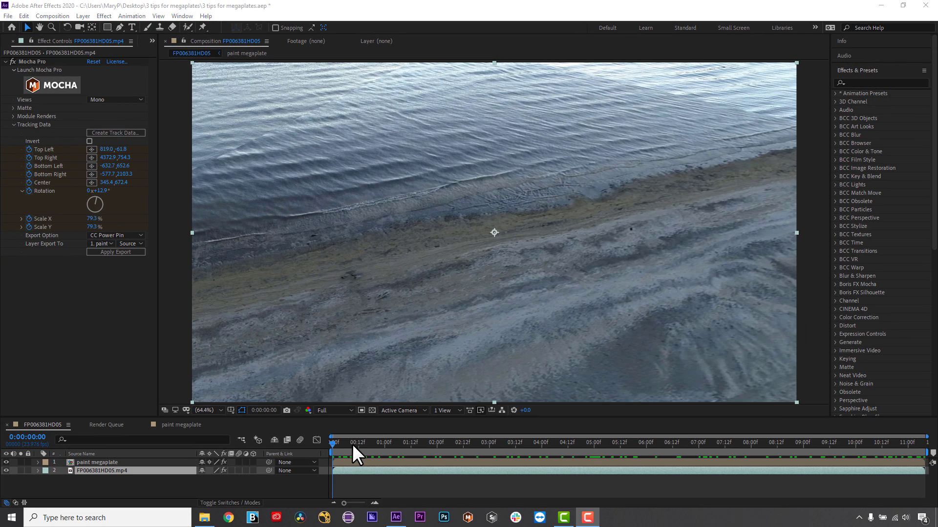
pyautogui.press('space')
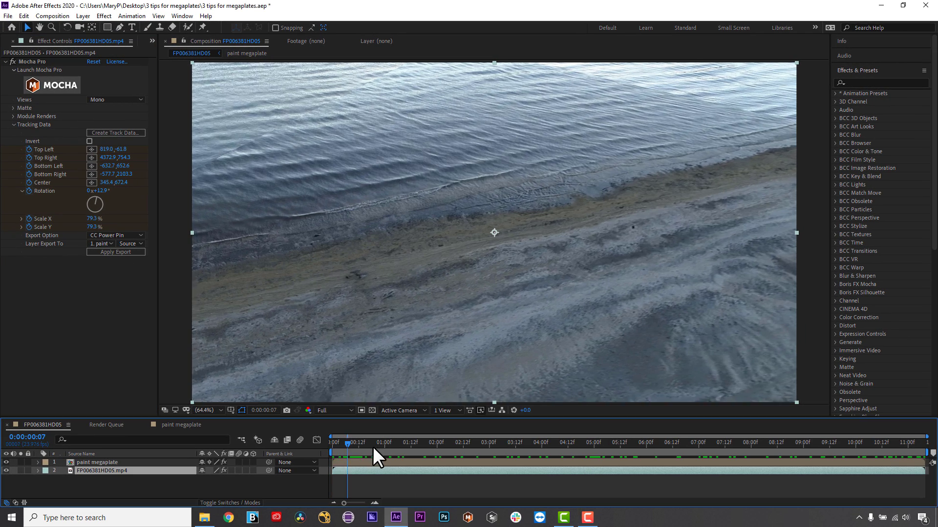
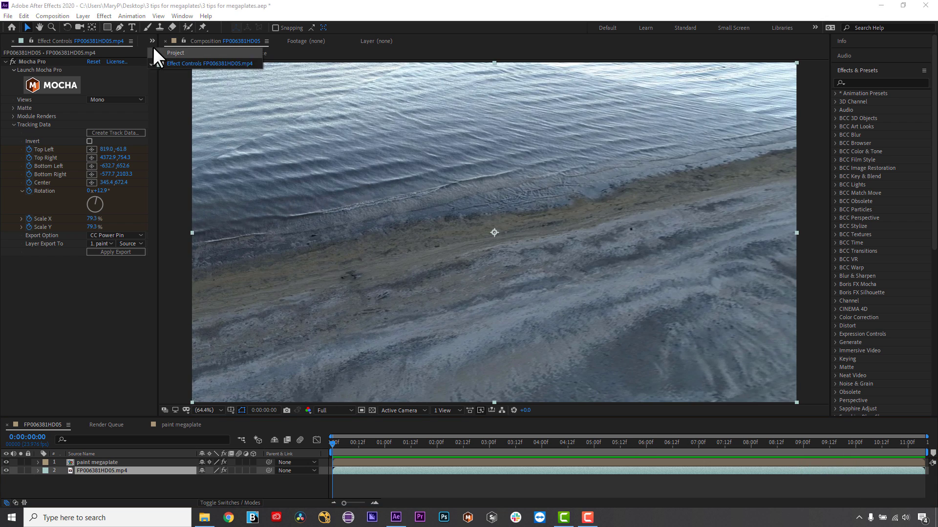
# - Open the paint megaplate comp and its megaplate image layer for painting
pyautogui.click(174, 54)
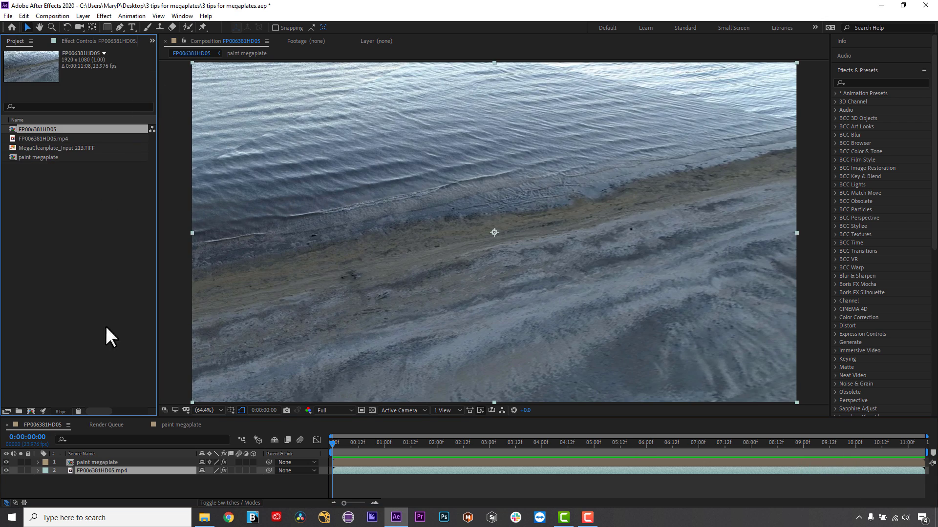
pyautogui.doubleClick(95, 463)
pyautogui.click(147, 27)
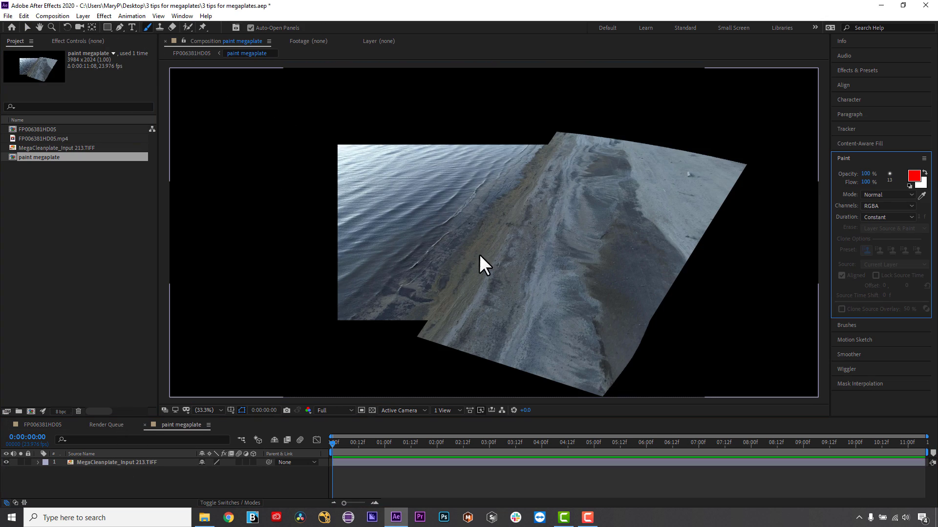
pyautogui.doubleClick(486, 239)
# - Paint a red test stroke on the sand and scrub the tracked beach comp to check it
pyautogui.moveTo(634, 278); pyautogui.dragTo(590, 143)
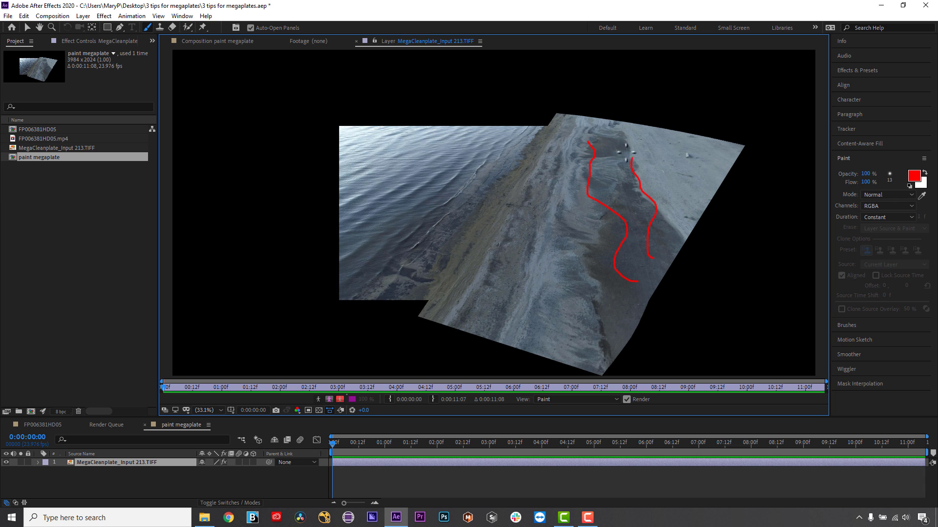
pyautogui.doubleClick(42, 129)
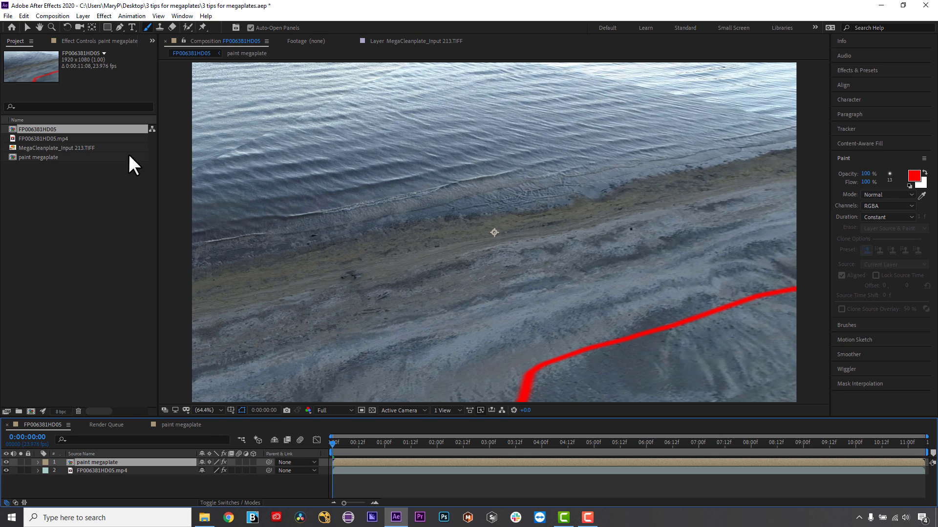
pyautogui.moveTo(337, 442); pyautogui.dragTo(833, 462)
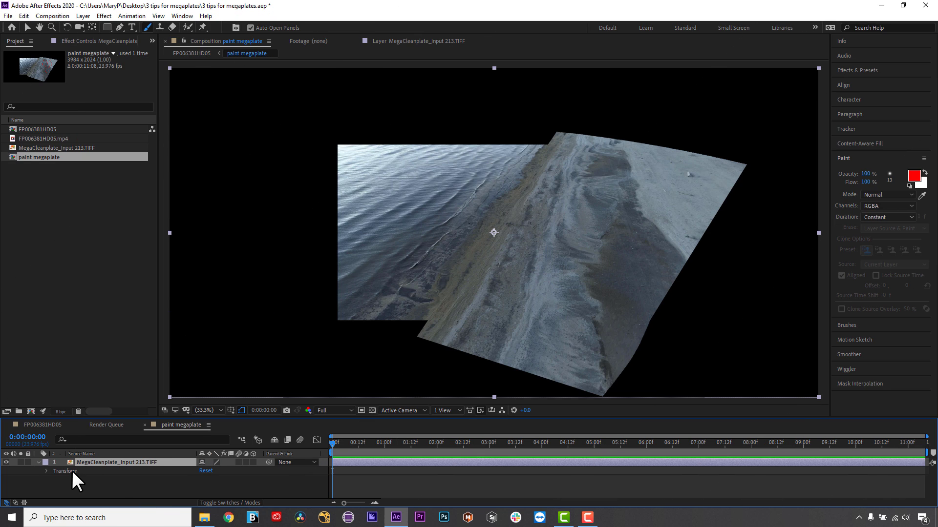
# - Collapse Transform and drag Silhouette Paint from Effects & Presets onto the MegaCleanplate layer
pyautogui.click(39, 462)
pyautogui.click(876, 70)
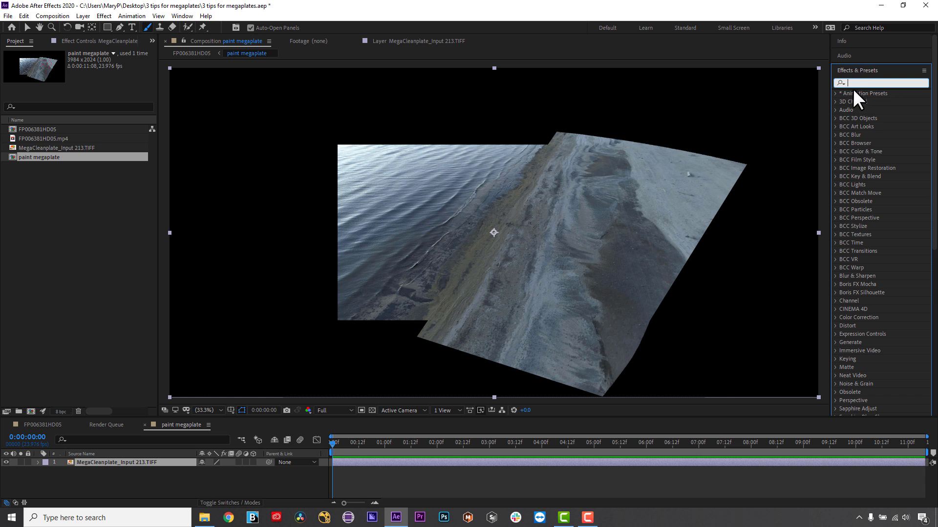
pyautogui.write('sil')
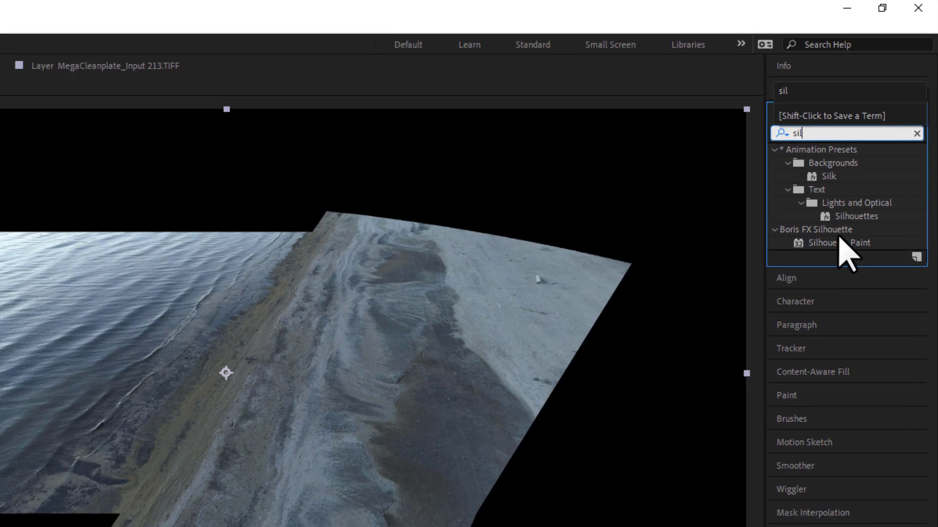
pyautogui.moveTo(838, 243); pyautogui.dragTo(45, 467)
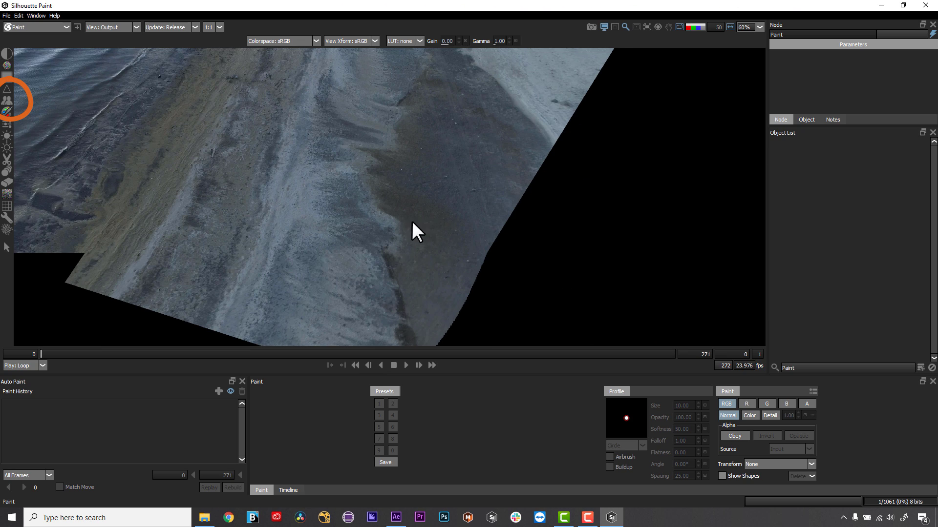
# - Pick the Clone tool, enlarge the brush, and line the clone source offset up with the sand
pyautogui.click(7, 101)
pyautogui.moveTo(440, 249)
pyautogui.mouseDown()
pyautogui.moveTo(439, 233)
pyautogui.moveTo(473, 282)
pyautogui.moveTo(428, 169)
pyautogui.moveTo(447, 202)
pyautogui.moveTo(439, 155)
pyautogui.mouseUp()
pyautogui.moveTo(414, 122); pyautogui.dragTo(403, 69)
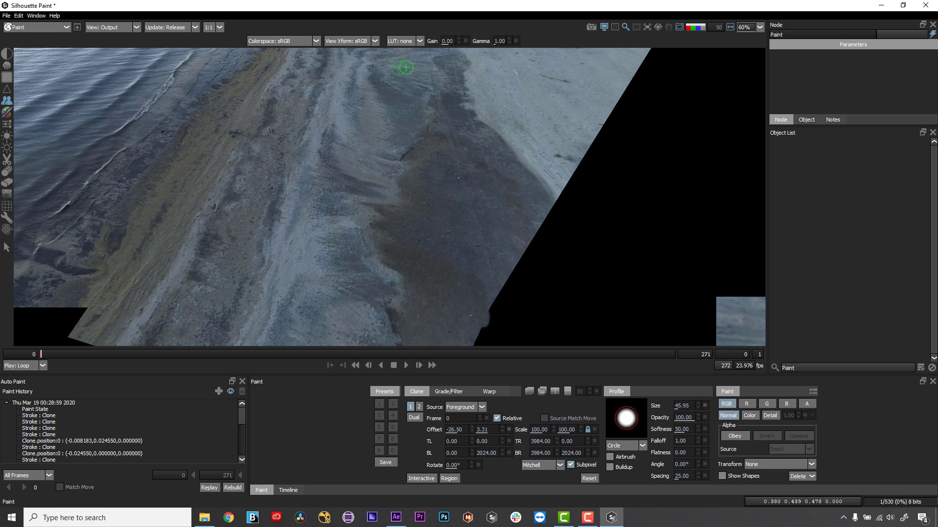
pyautogui.moveTo(432, 180); pyautogui.dragTo(446, 226)
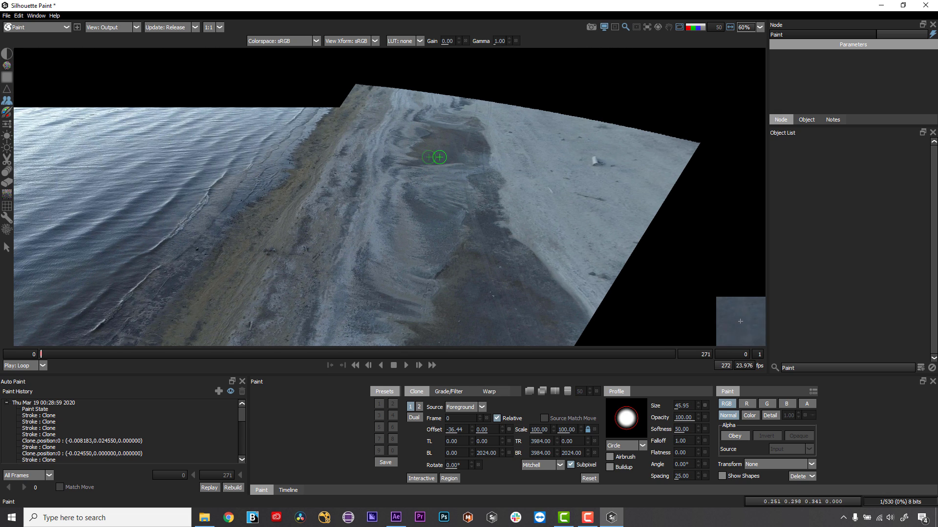
pyautogui.moveTo(435, 137); pyautogui.dragTo(513, 98)
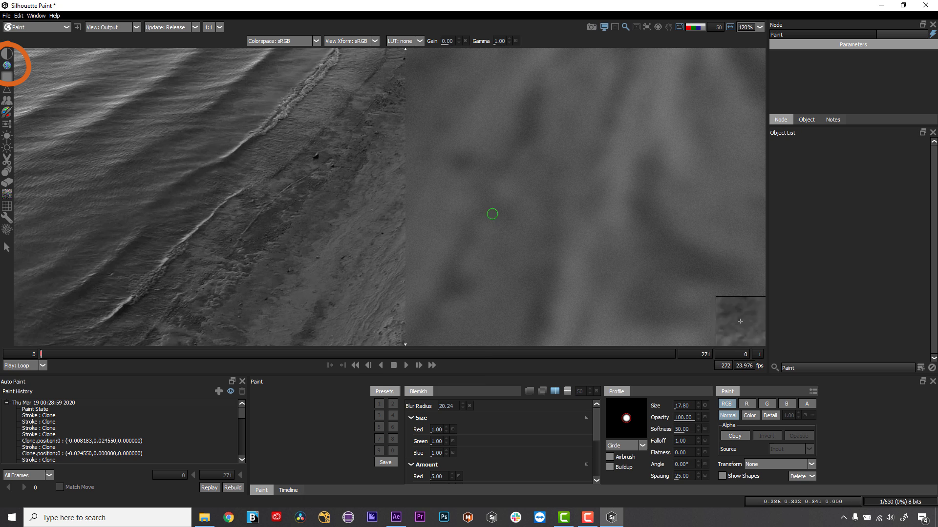
pyautogui.scroll(-2, 483, 445)
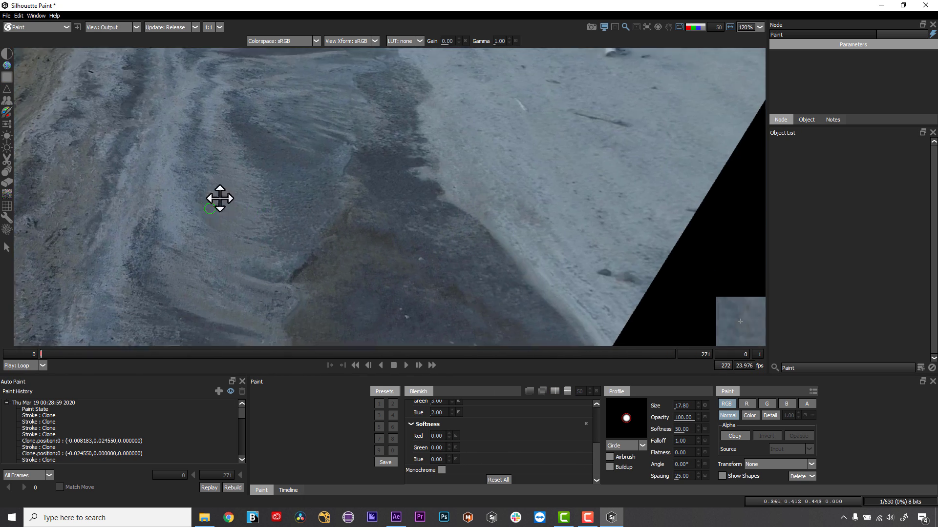
# - Touch up the dark sand patch with the Blemish brush at 40% opacity
pyautogui.moveTo(238, 176)
pyautogui.mouseDown()
pyautogui.moveTo(491, 213)
pyautogui.moveTo(443, 189)
pyautogui.mouseUp()
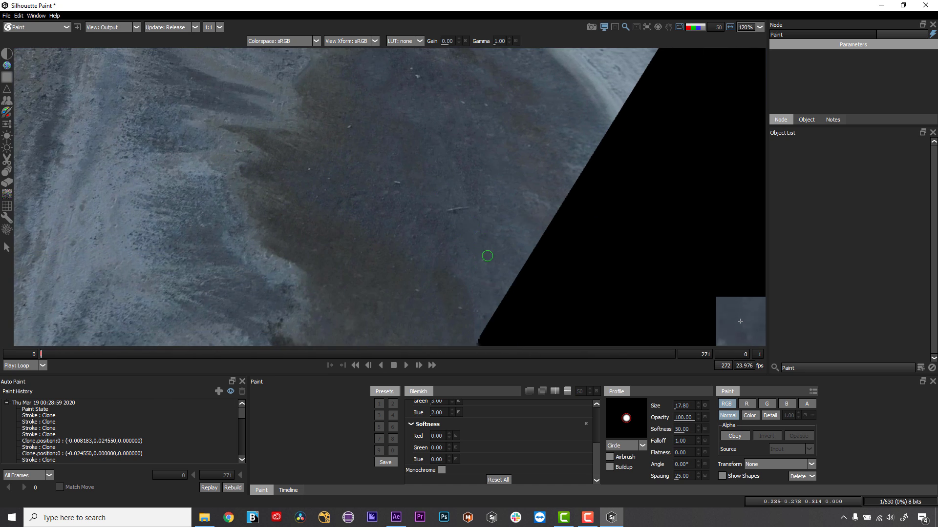
pyautogui.moveTo(689, 418); pyautogui.dragTo(671, 418)
pyautogui.moveTo(451, 106); pyautogui.dragTo(416, 174)
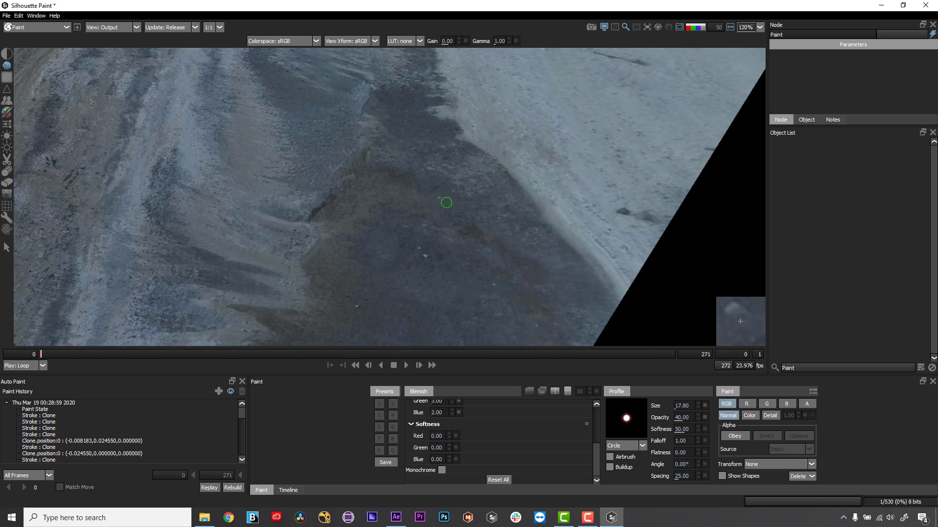
pyautogui.moveTo(420, 210); pyautogui.dragTo(411, 253)
pyautogui.moveTo(416, 208); pyautogui.dragTo(429, 164)
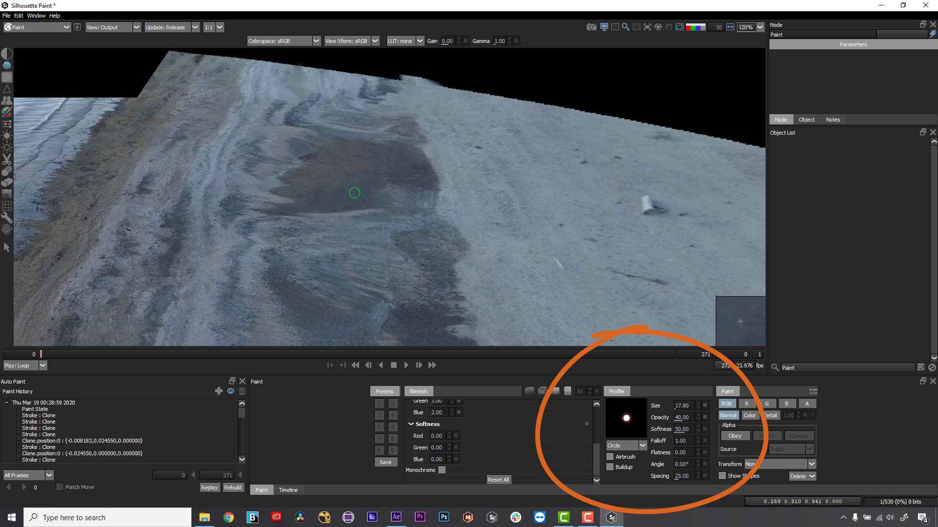
pyautogui.moveTo(299, 88); pyautogui.dragTo(339, 153)
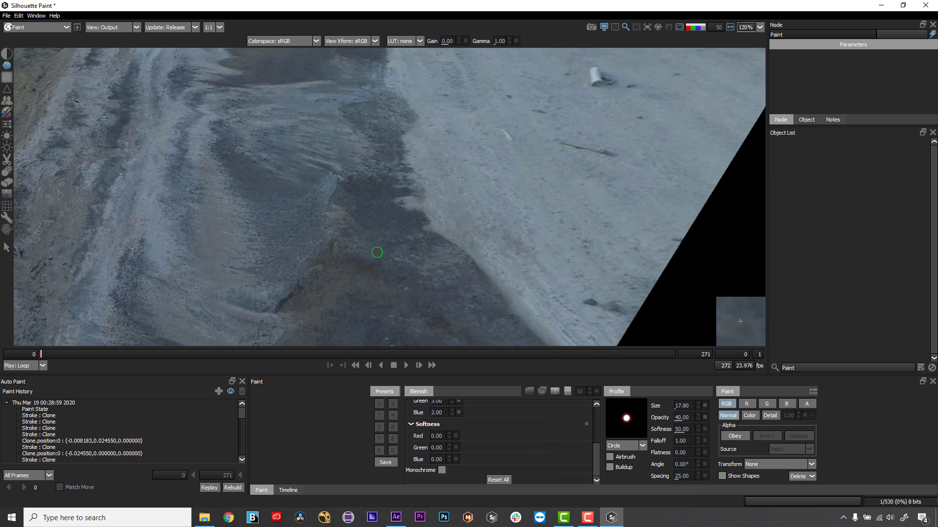
pyautogui.moveTo(379, 273); pyautogui.dragTo(402, 186)
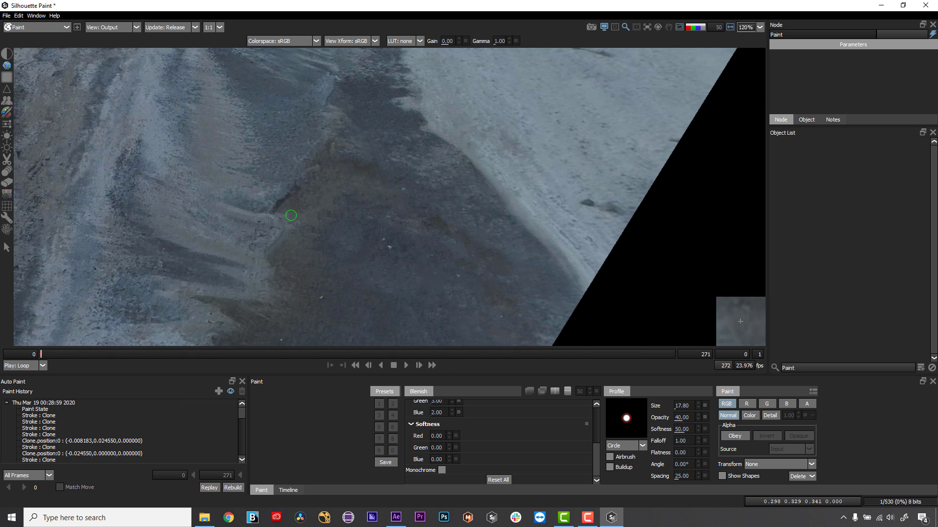
pyautogui.moveTo(297, 286)
pyautogui.mouseDown()
pyautogui.moveTo(382, 223)
pyautogui.moveTo(476, 234)
pyautogui.mouseUp()
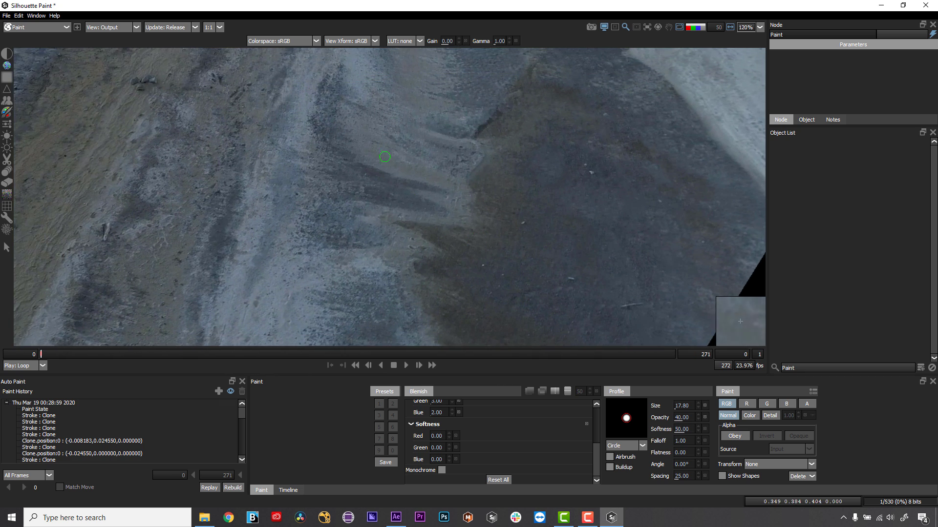
# - Zoom out to the whole plate, save with Ctrl+S, and close Silhouette Paint
pyautogui.press('f')
pyautogui.click(110, 28)
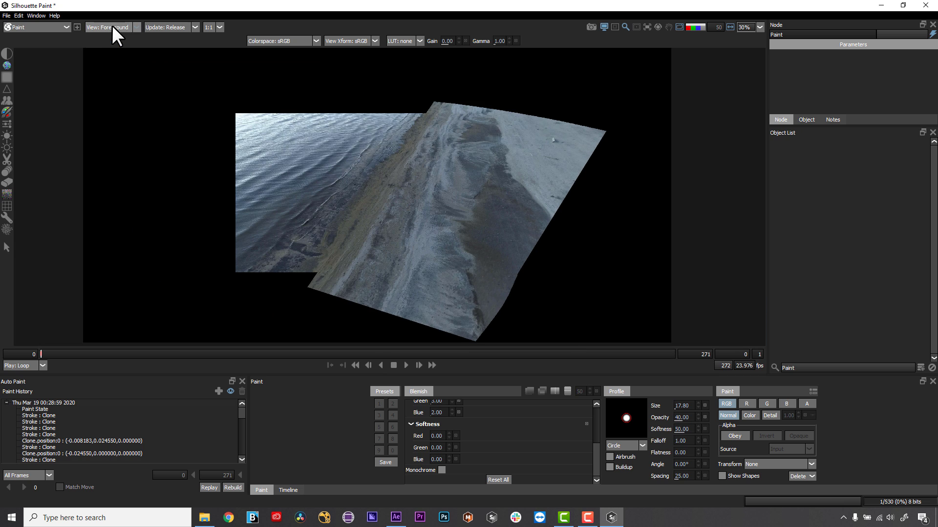
pyautogui.click(110, 27)
pyautogui.hotkey('ctrl', 's')
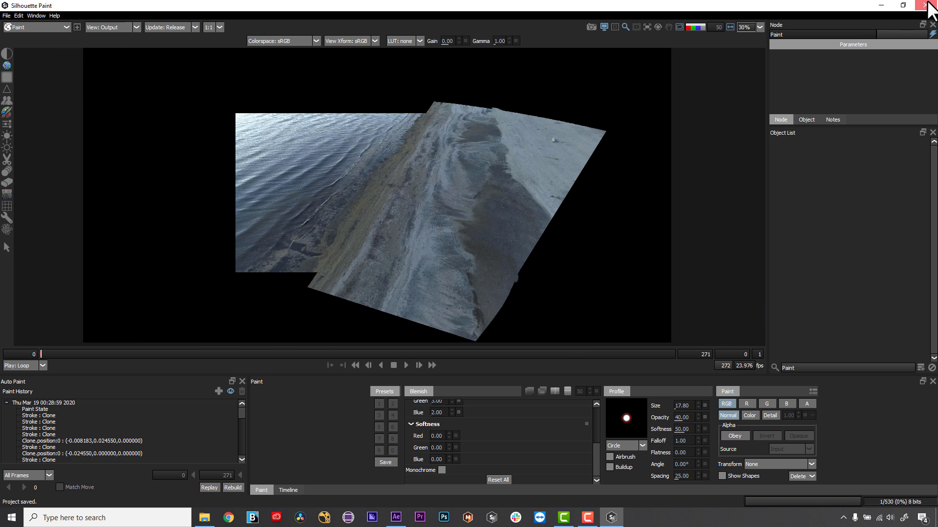
pyautogui.click(928, 7)
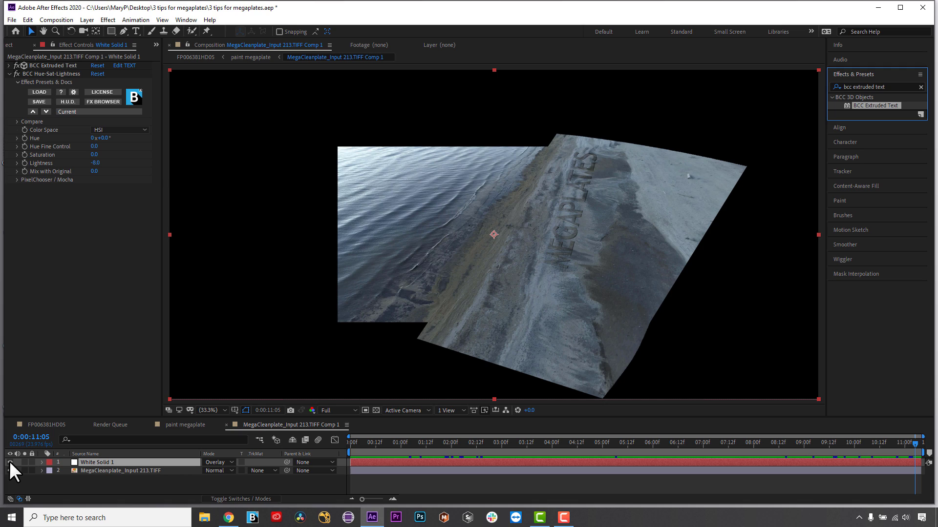
# - Toggle White Solid 1 off and back on to compare the MEGAPLATES text
pyautogui.click(9, 462)
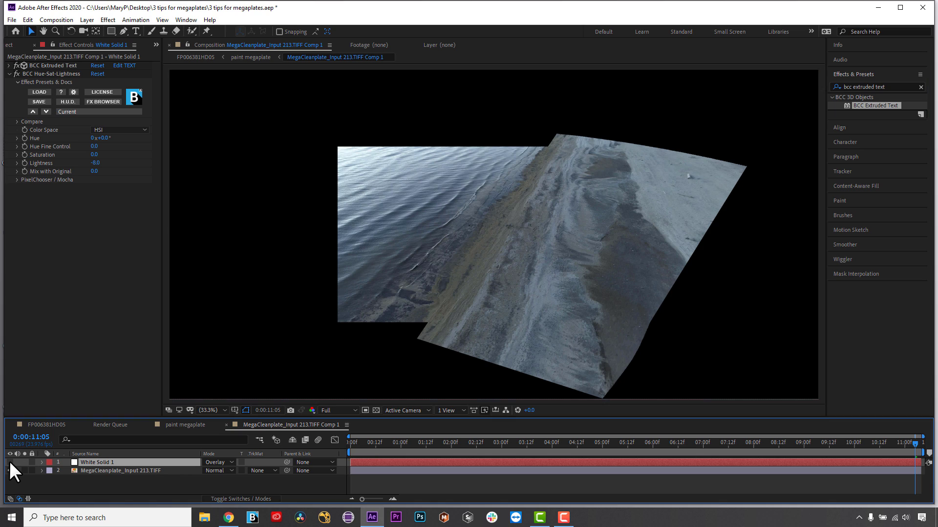
pyautogui.click(10, 462)
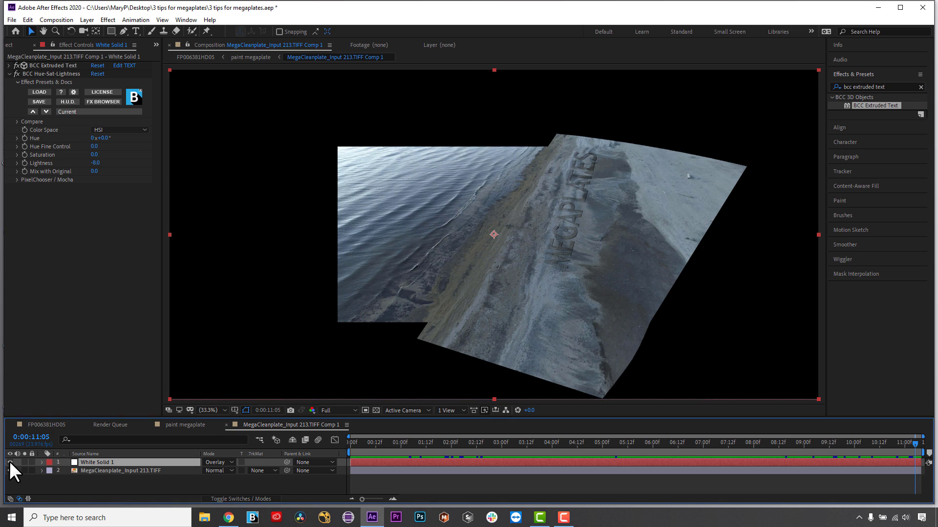
# - In FP006381HD05, hide the text layer and the Mocha Mask for Megaplate layer
pyautogui.click(10, 462)
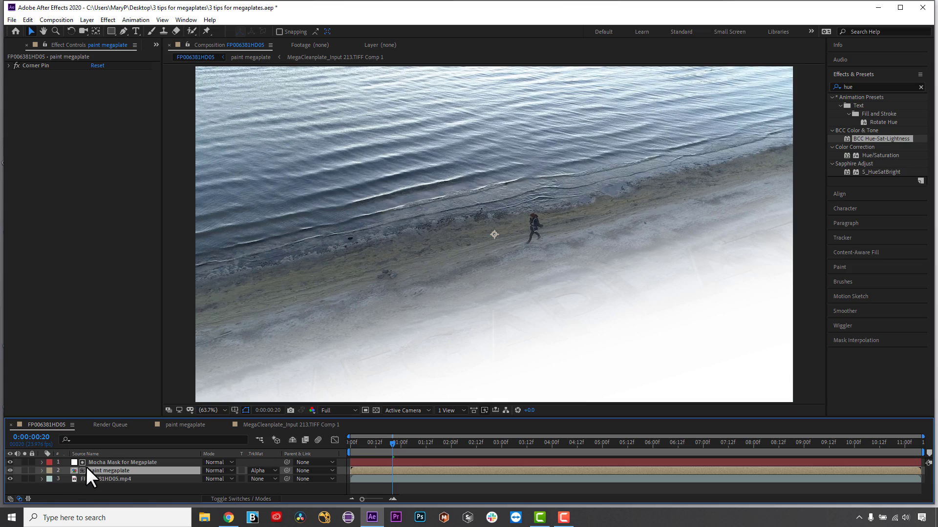
pyautogui.click(82, 463)
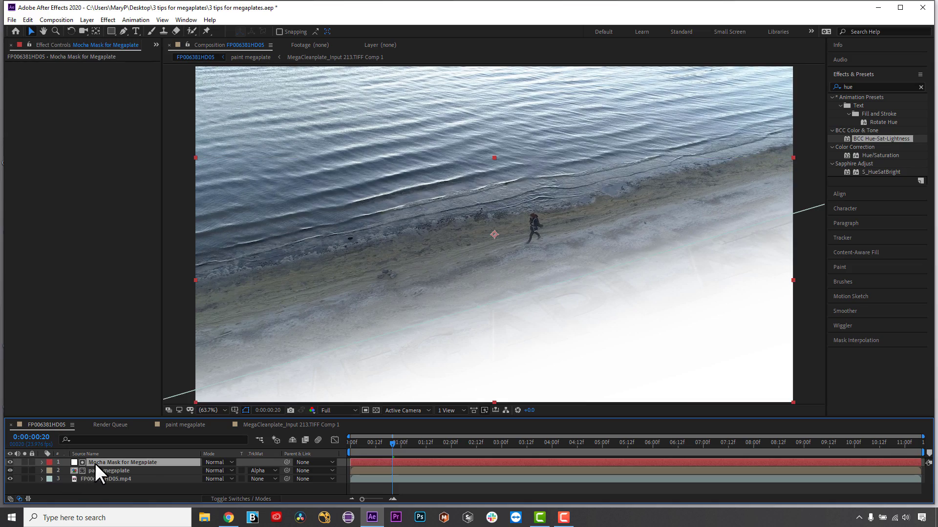
pyautogui.click(11, 462)
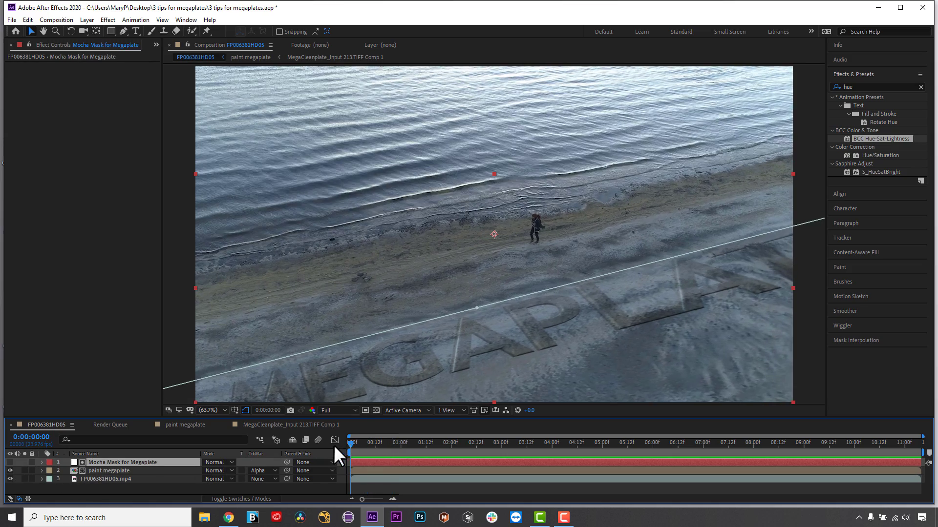